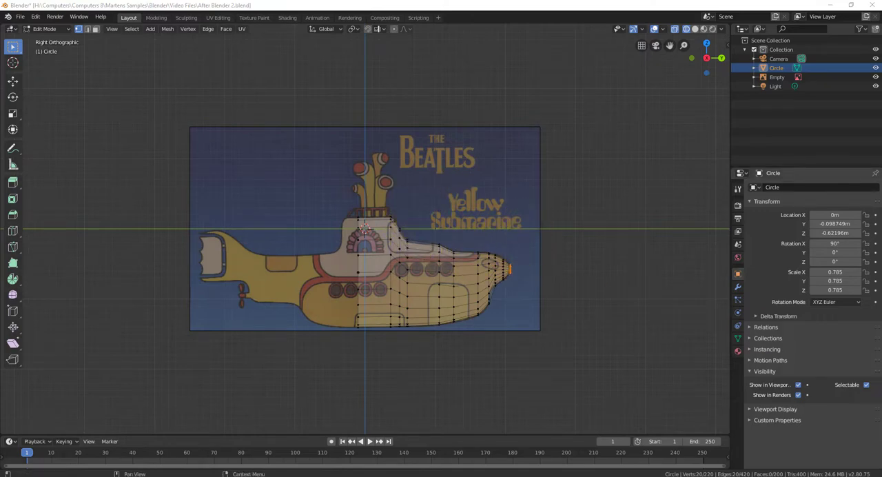
Consult the Blender Help shortcut sheet, inspect the half-finished hull in perspective, and return to the right orthographic view
left_click_drag(881, 124, 486, 2)
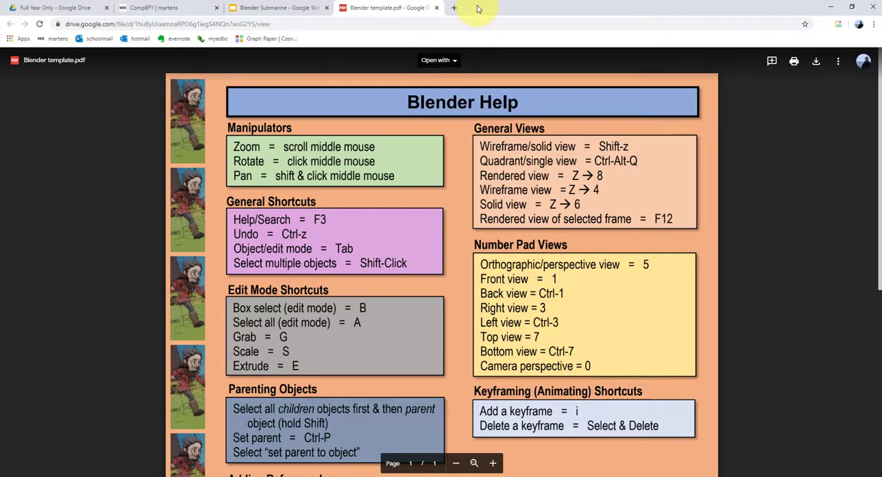
left_click_drag(493, 10, 881, 256)
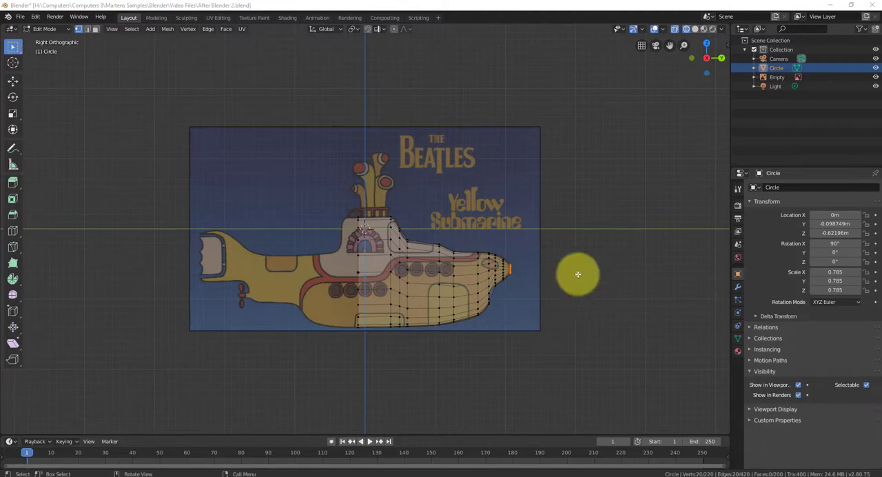
middle_click_drag(483, 278, 463, 318)
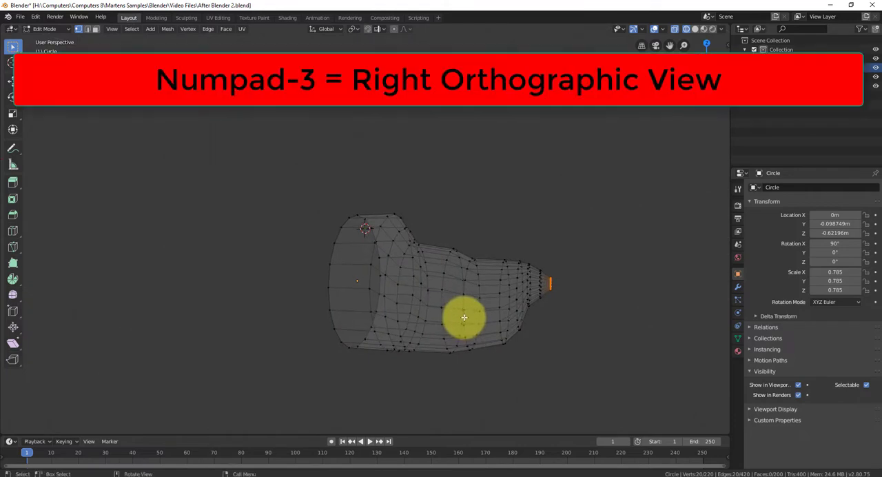
key("KP_3")
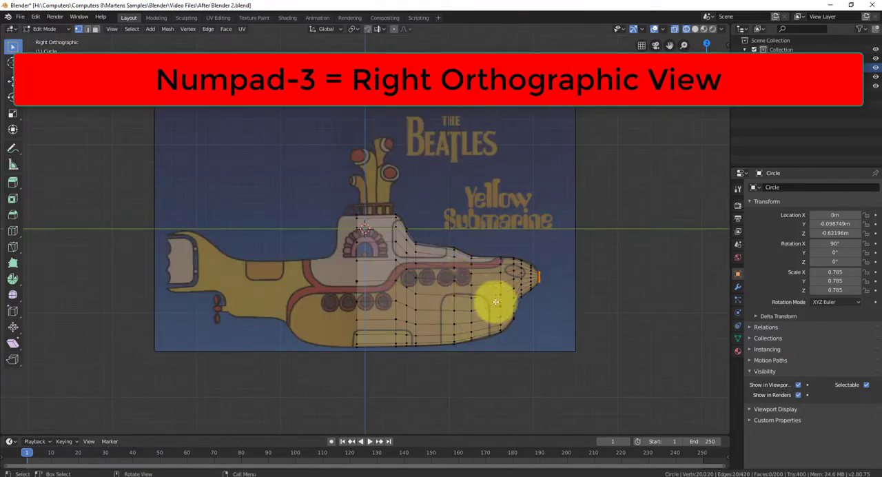
middle_click_drag(499, 296, 371, 292)
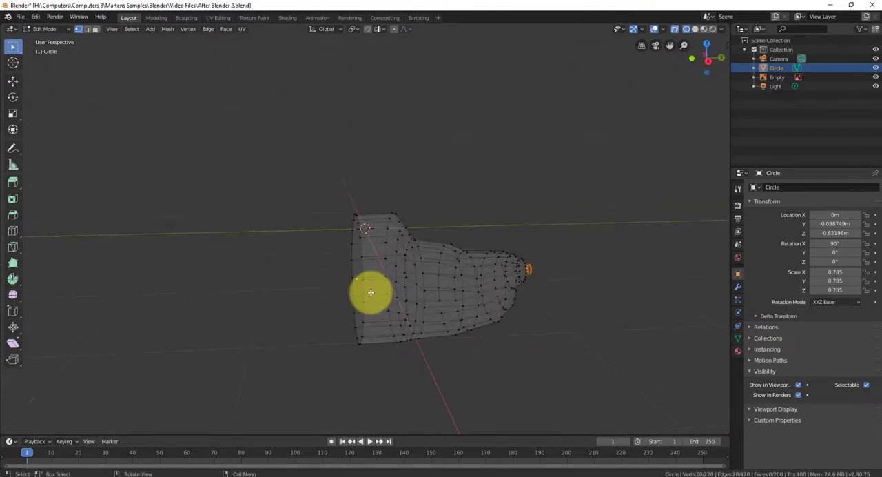
key("KP_3")
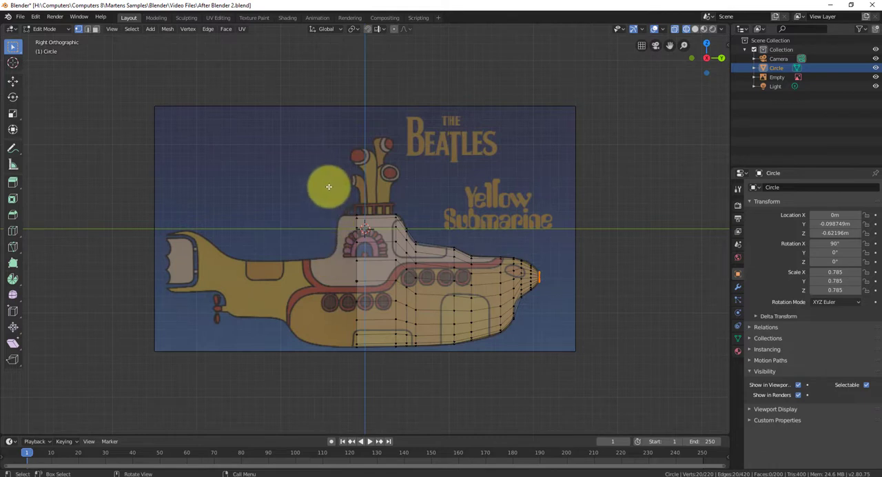
key("shift+z")
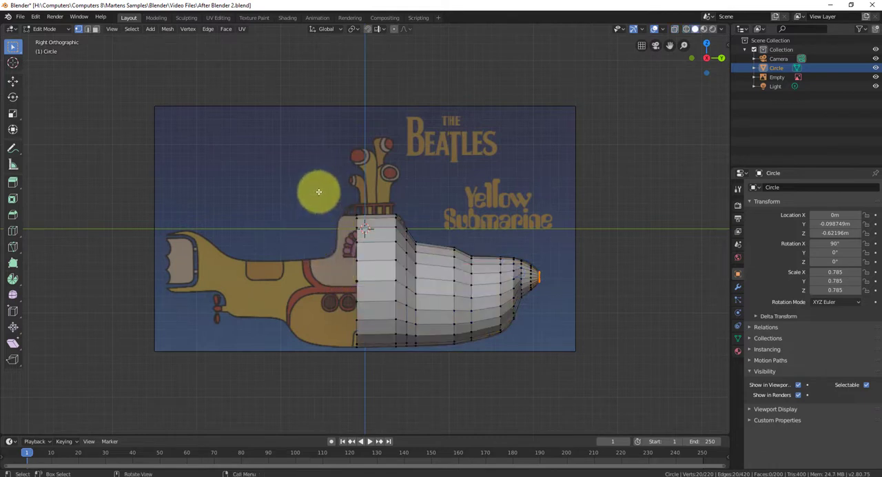
key("b")
left_click_drag(330, 176, 384, 378)
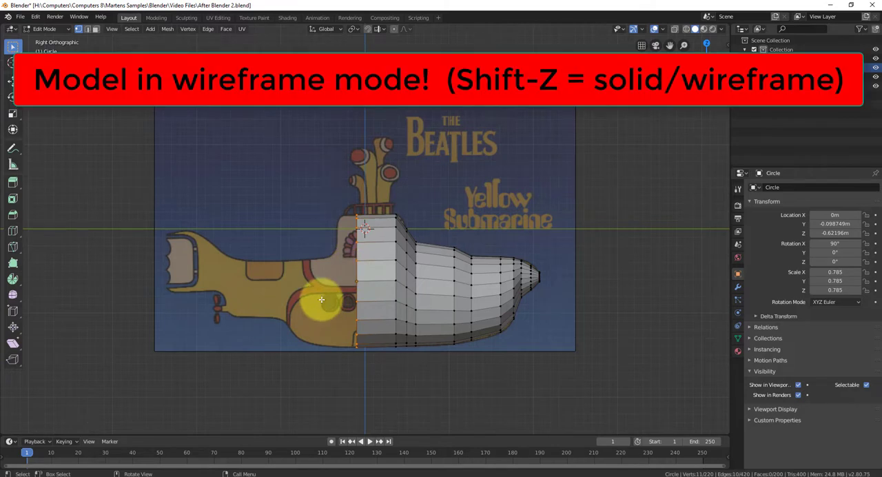
key("e")
left_click(291, 309)
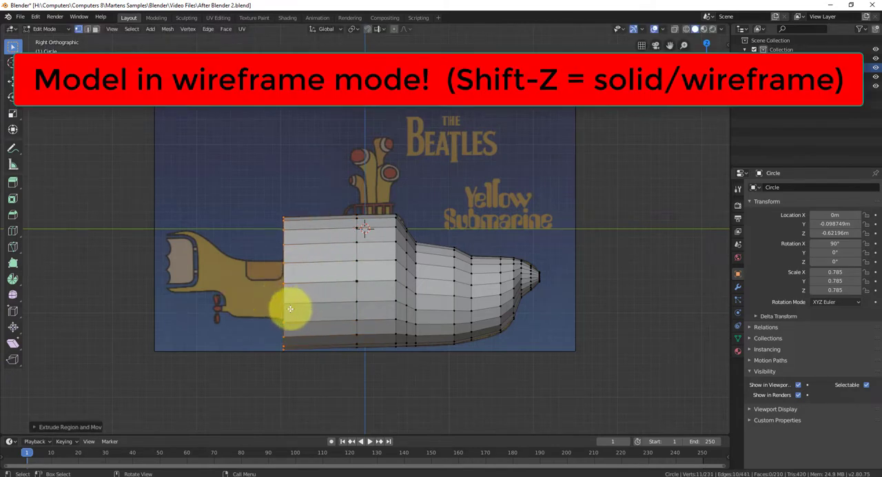
mouse_move(290, 309)
middle_mouse_down()
mouse_move(400, 306)
mouse_move(306, 305)
middle_mouse_up()
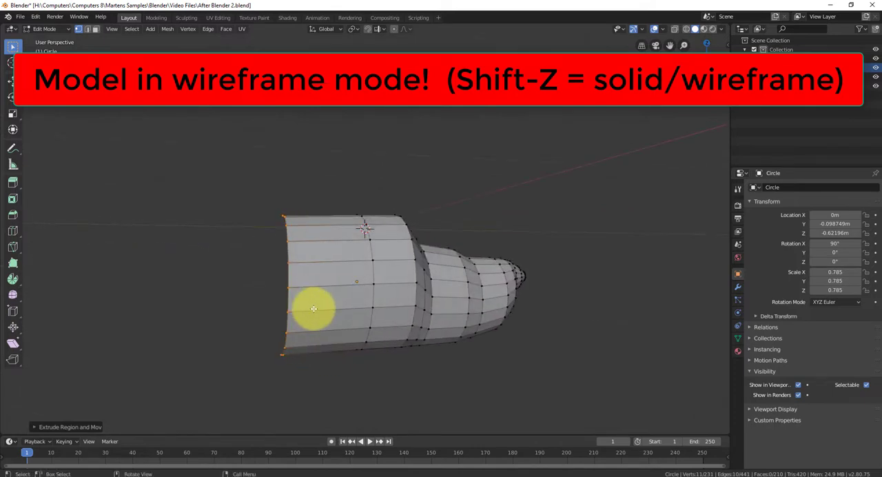
key("ctrl+z")
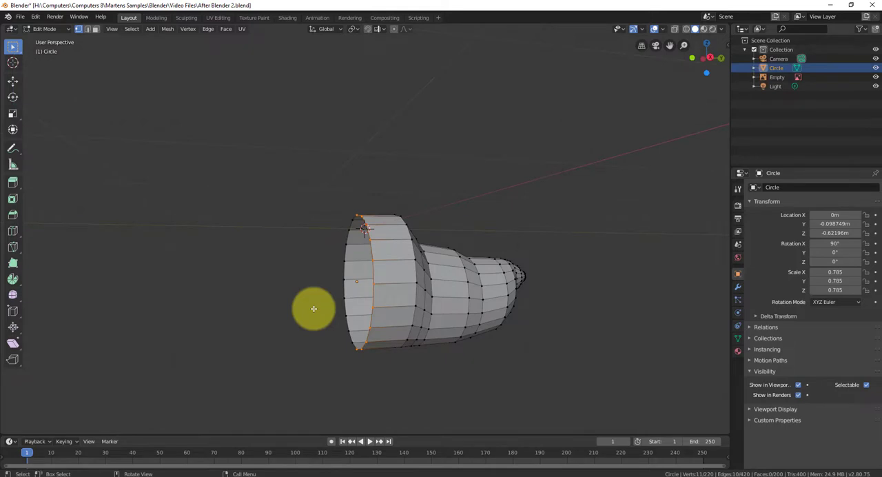
key("KP_3")
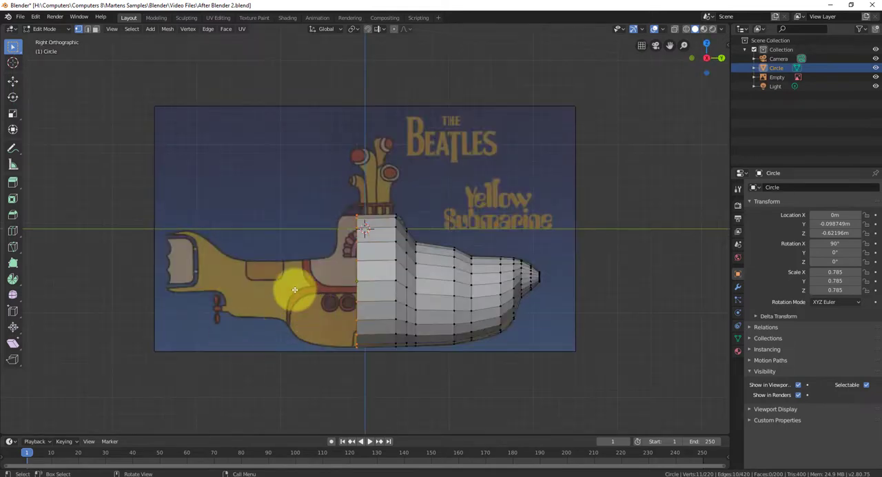
key("shift+z")
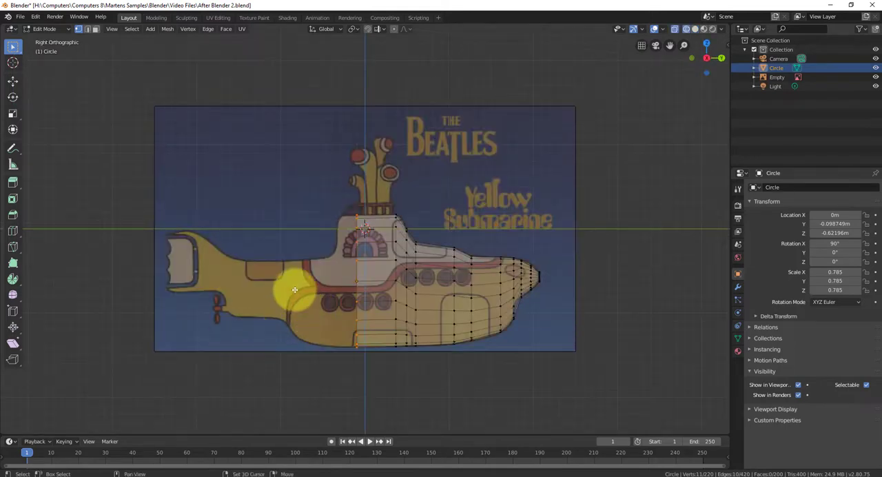
left_click(324, 195)
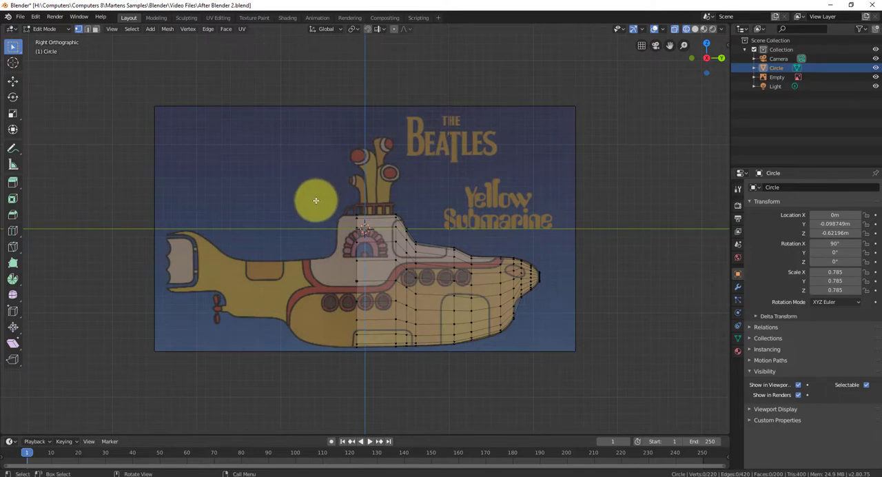
Select the full ring of vertices at the hull's open rear edge in wireframe and extrude it rearward about 0.175 m
left_click_drag(329, 184, 379, 375)
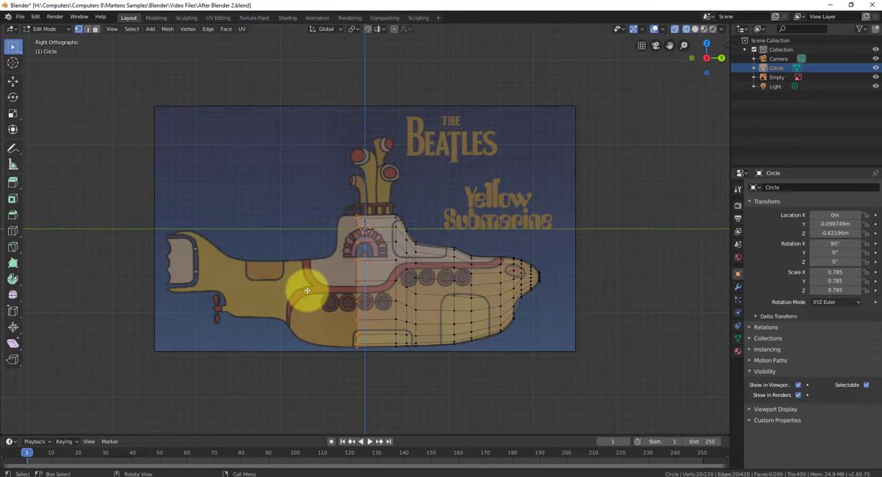
key("g")
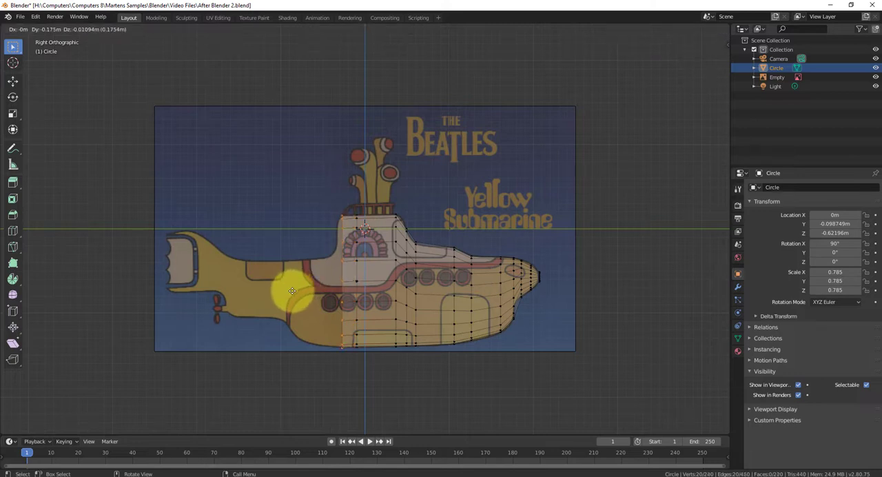
left_click(292, 291)
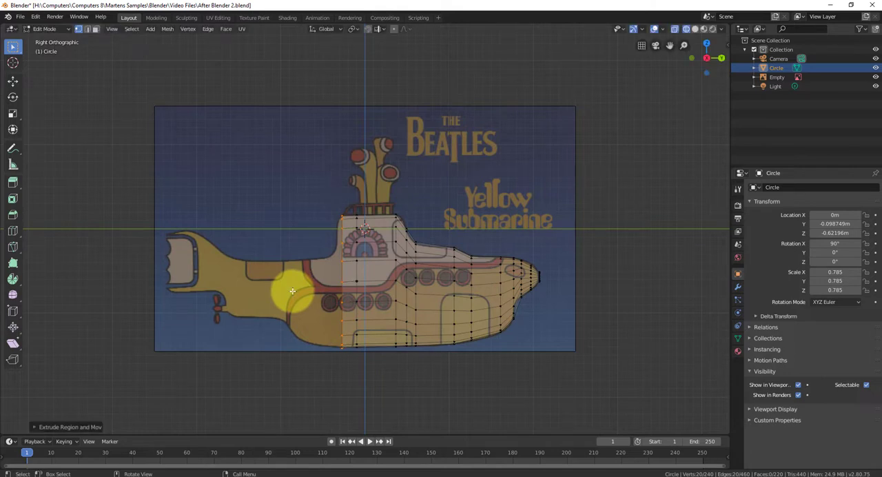
Extrude a second ring about 0.1 m rearward behind the conning tower and scale it to about 0.8
key("g")
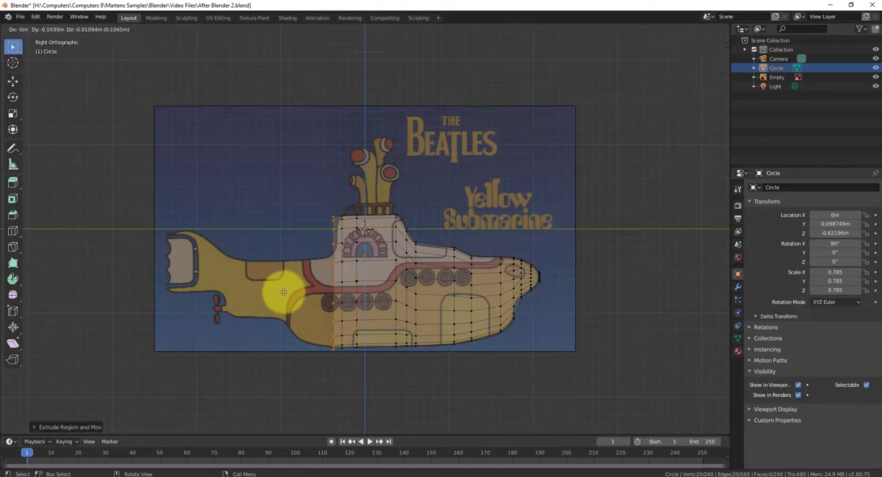
left_click(283, 290)
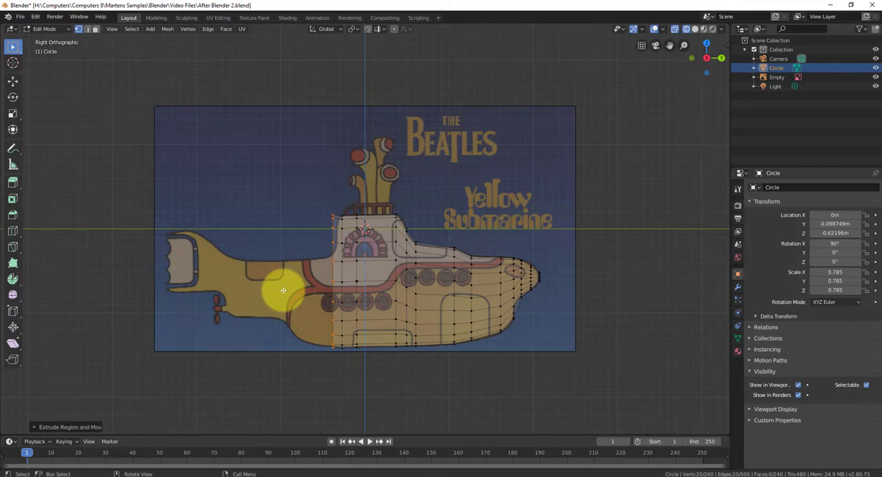
key("s")
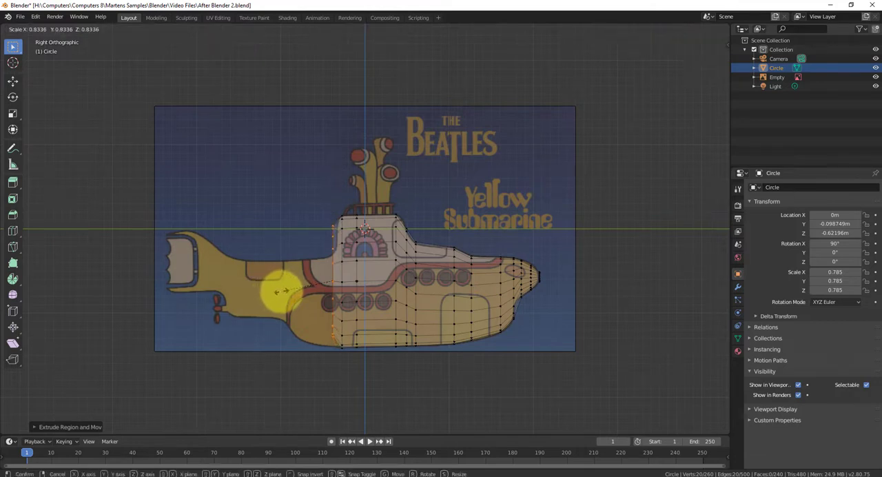
left_click(284, 293)
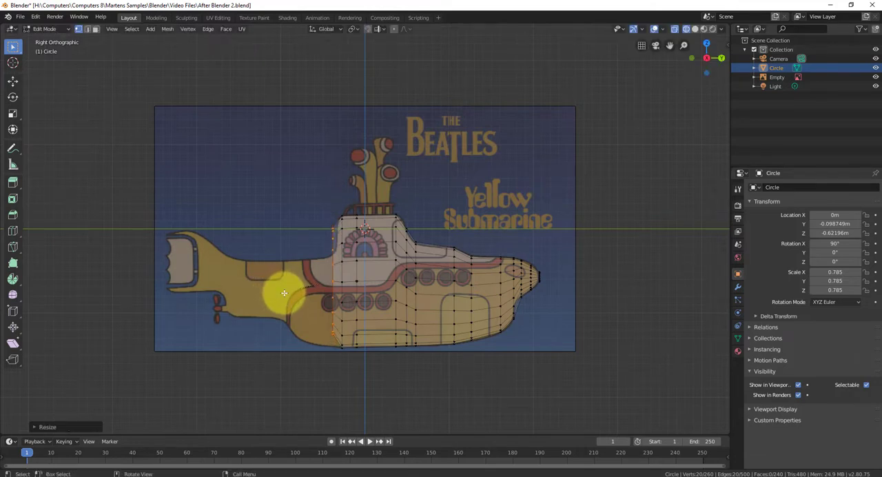
Move the new ring slightly forward and down and scale it by about 1.1 to follow the tower's rear outline
key("g")
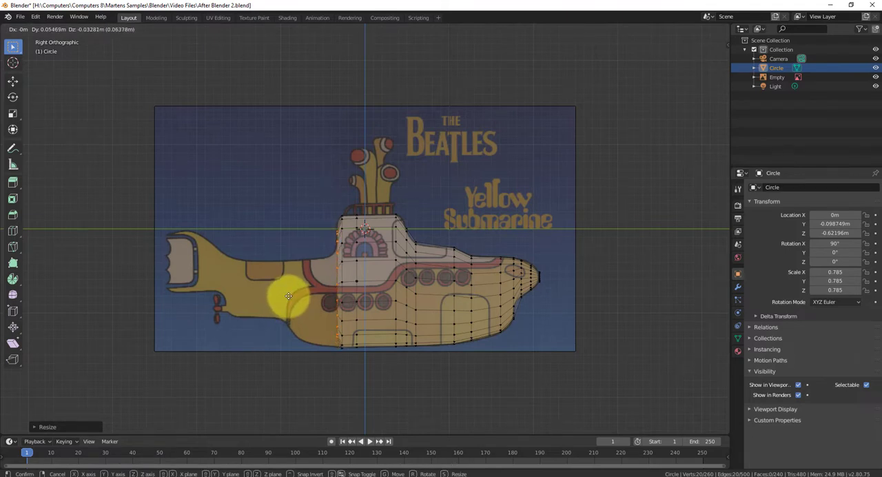
left_click(289, 295)
key("s")
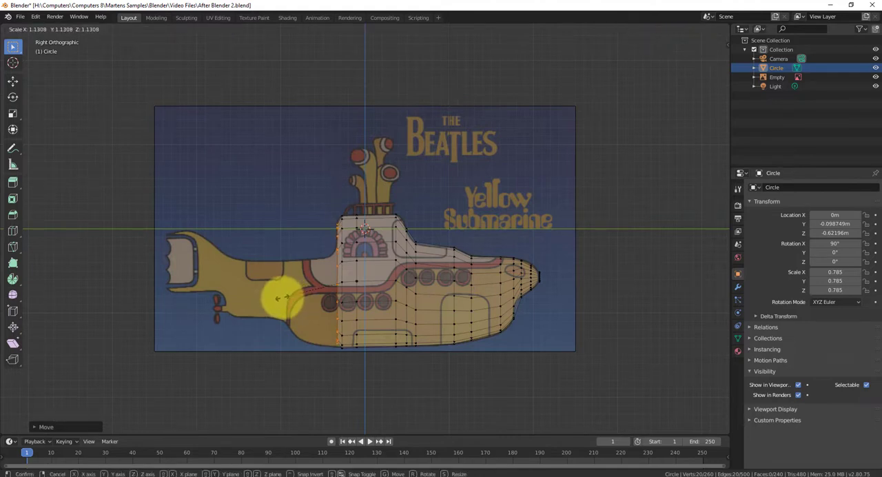
left_click(282, 298)
key("g")
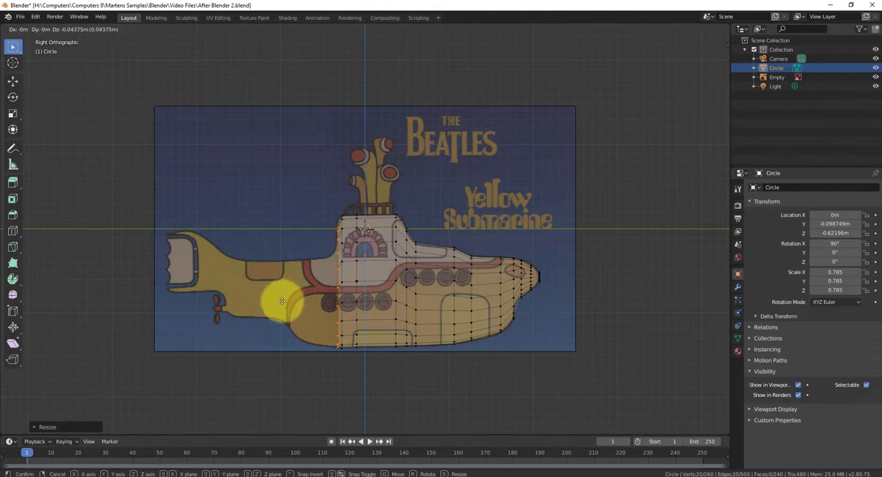
left_click(282, 301)
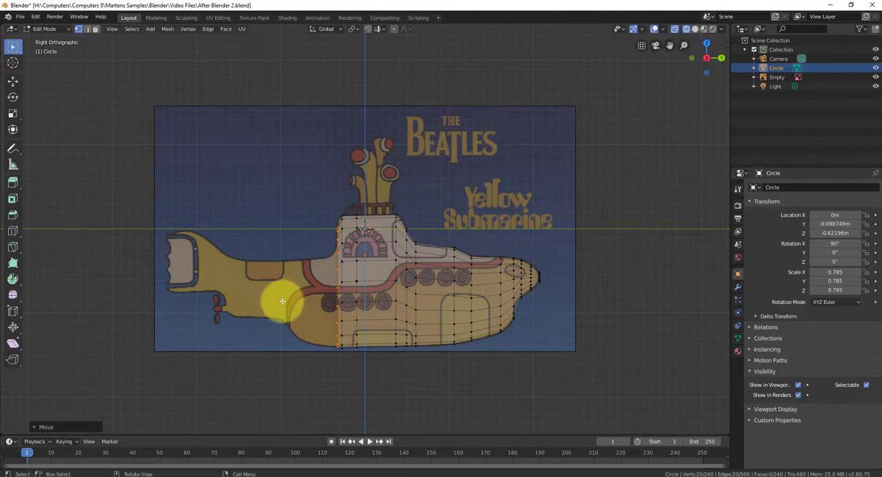
Extrude the ring about 0.08 m rearward, scale it to about 0.81, and lower it about 0.11 m to meet the hull bottom
key("g")
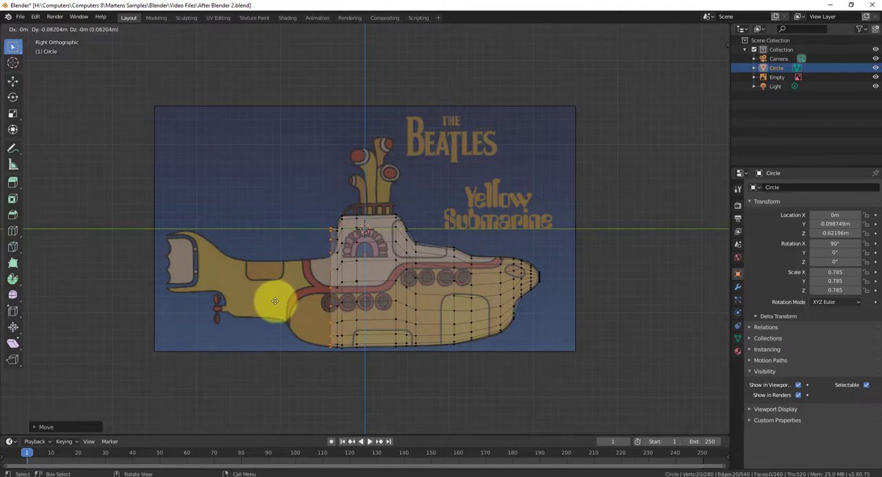
left_click(275, 301)
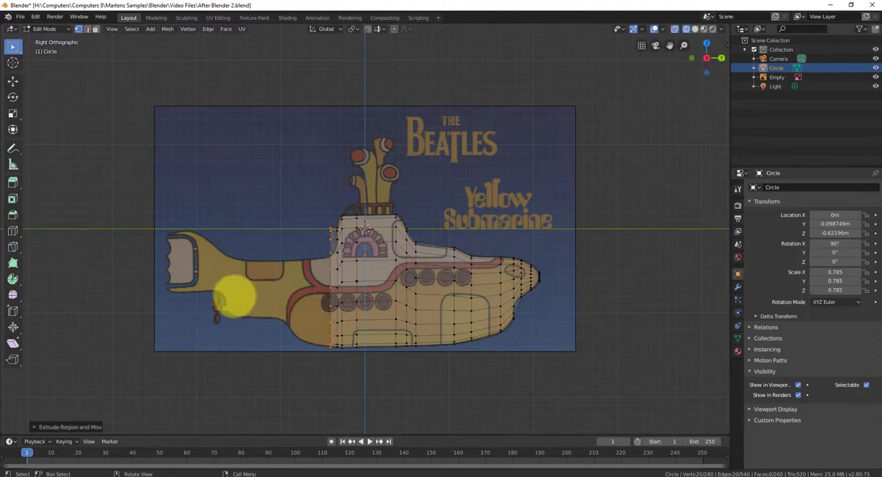
key("s")
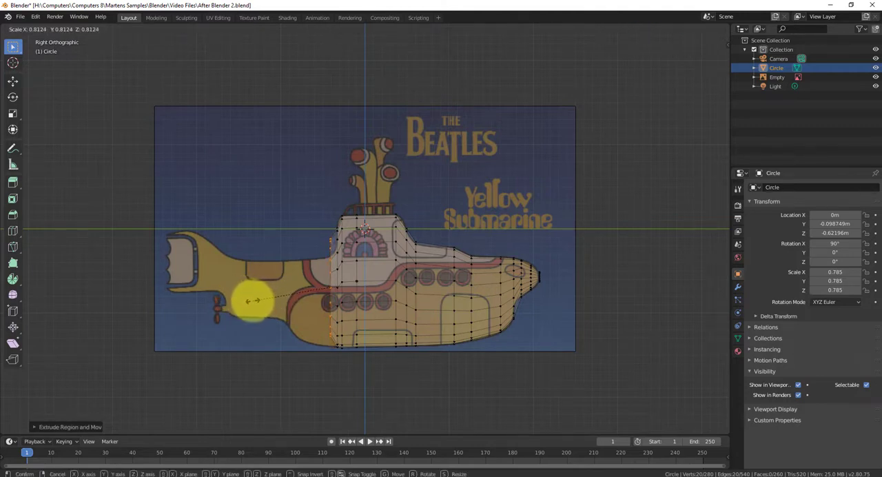
left_click(252, 303)
key("g")
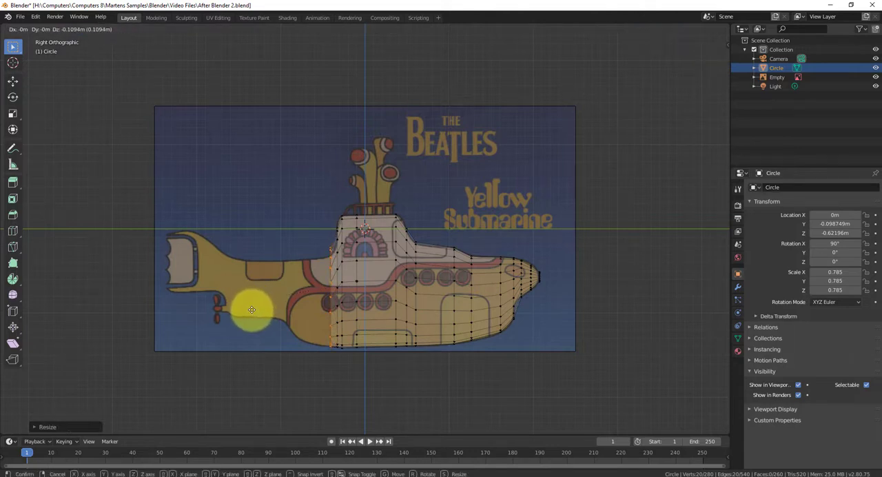
left_click(252, 309)
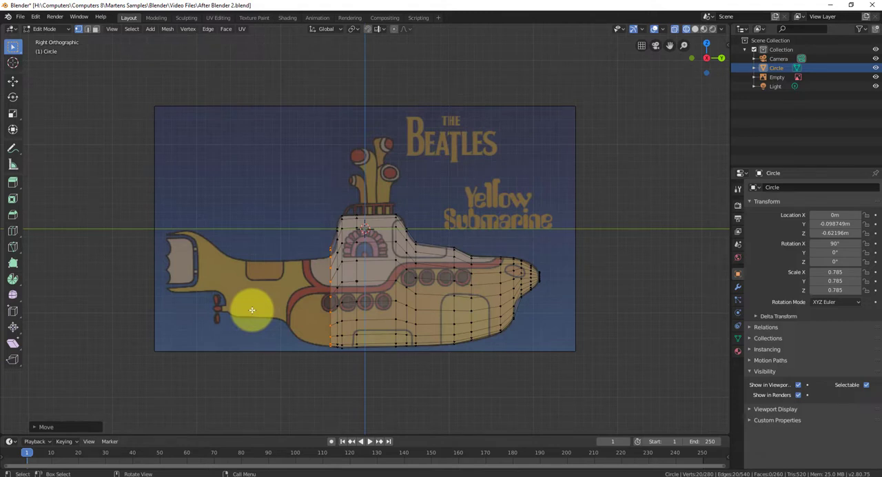
Extrude another ring about 0.12 m rearward and slightly down, scaling it to about 0.88 to fit the reference hull
key("g")
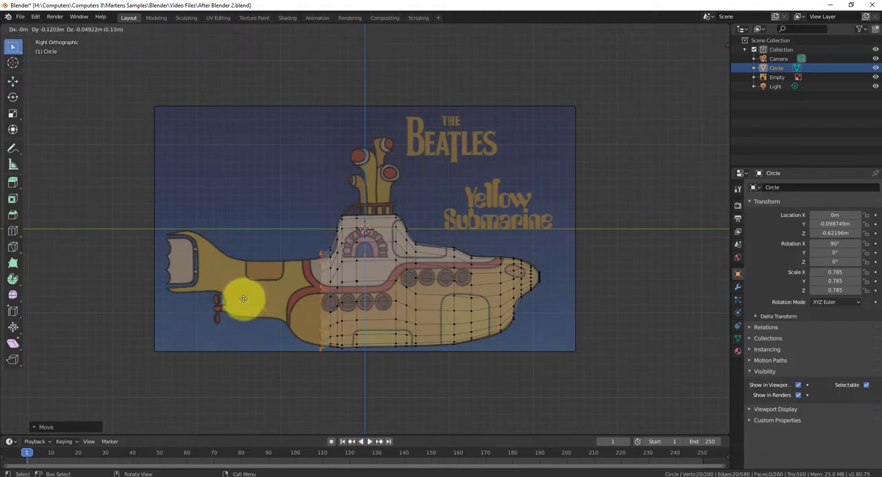
left_click(244, 299)
key("s")
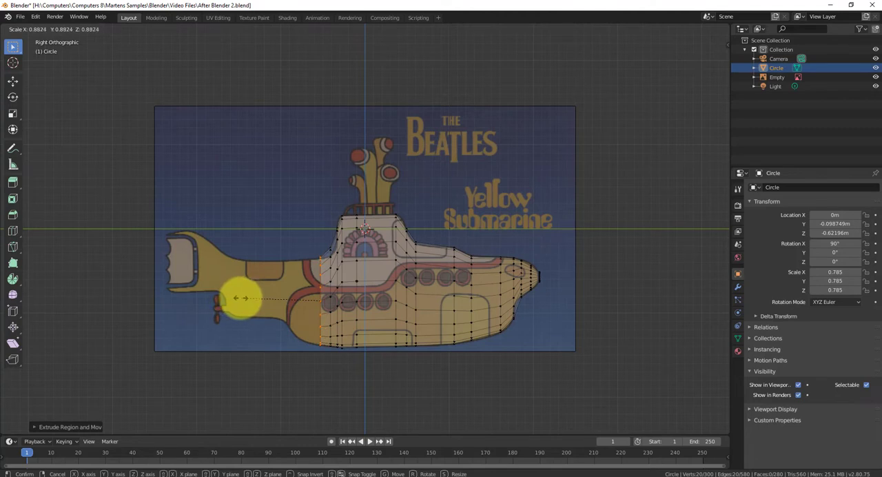
left_click(241, 298)
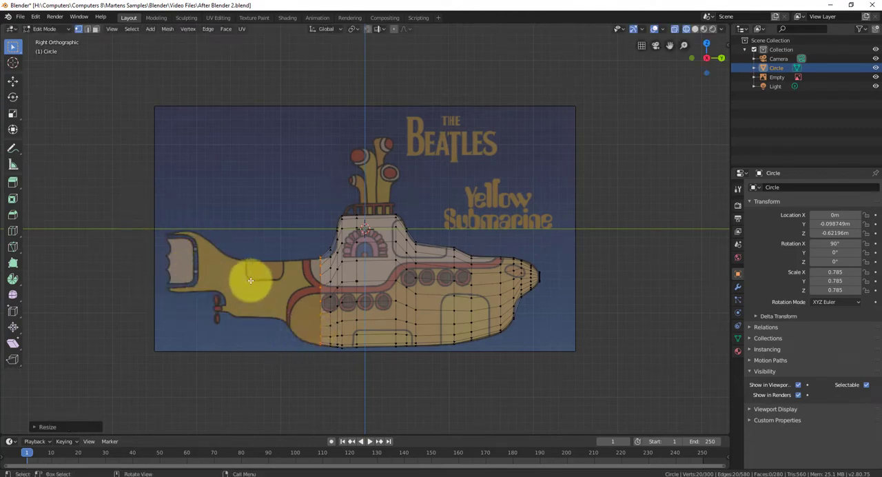
Extrude a ring about 0.33 m rearward, scale it down to the reference hull outline, and nudge it about 0.03 m forward
key("g")
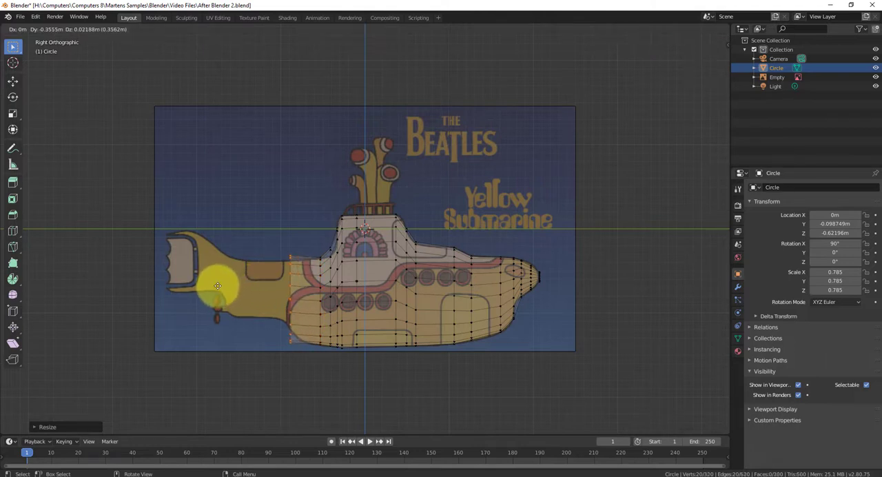
left_click(218, 286)
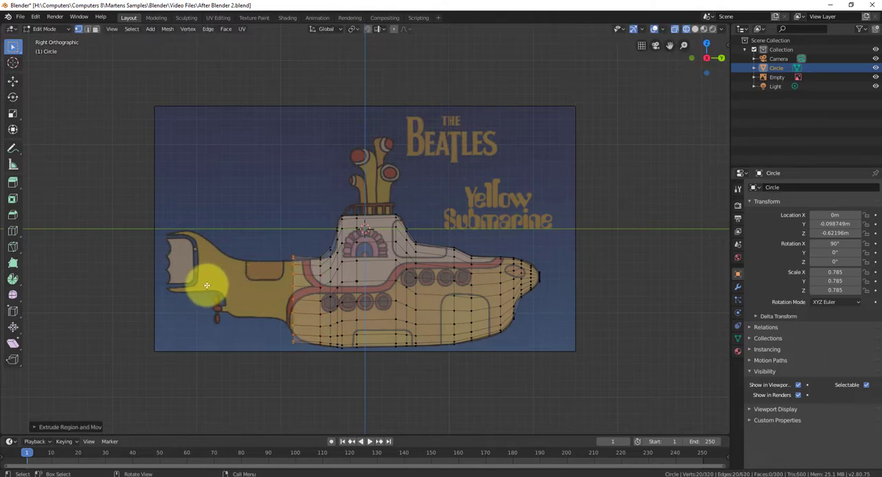
key("s")
left_click(219, 287)
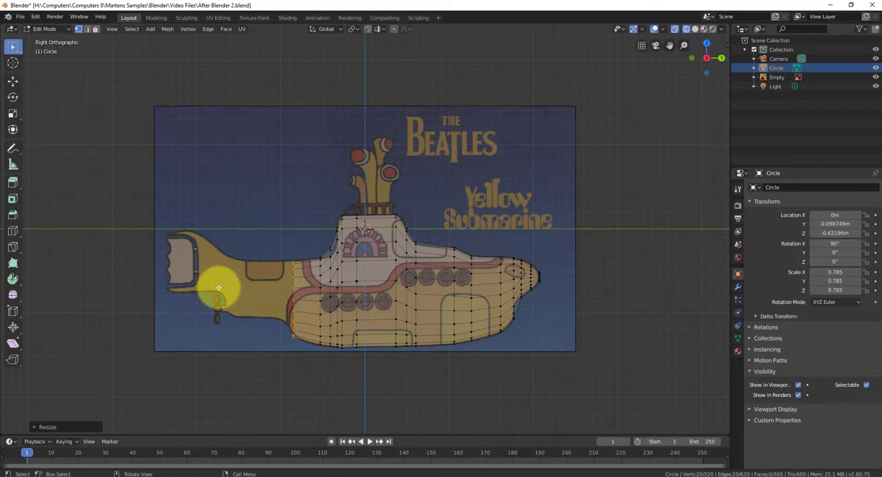
key("e")
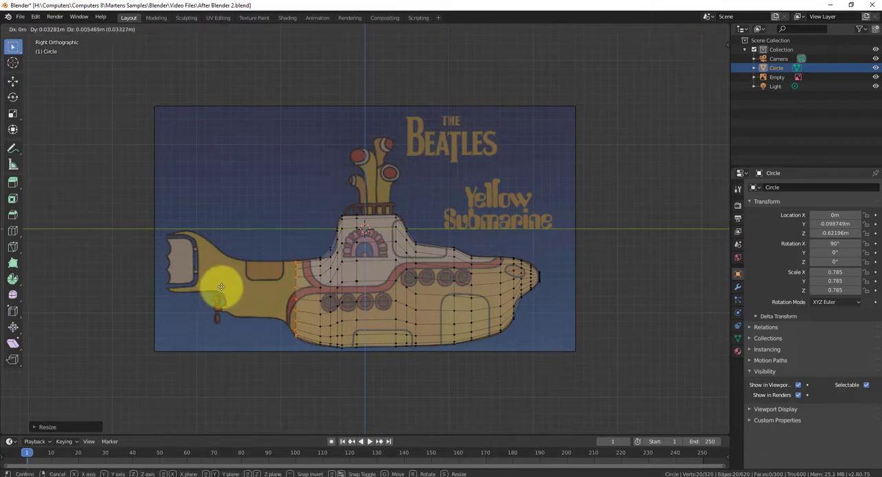
left_click(221, 287)
mouse_move(222, 266)
middle_mouse_down()
mouse_move(262, 294)
mouse_move(338, 288)
mouse_move(377, 271)
mouse_move(423, 282)
mouse_move(419, 309)
mouse_move(345, 321)
mouse_move(280, 303)
mouse_move(250, 264)
mouse_move(228, 269)
mouse_move(252, 305)
mouse_move(265, 291)
mouse_move(234, 277)
middle_mouse_up()
key("KP_3")
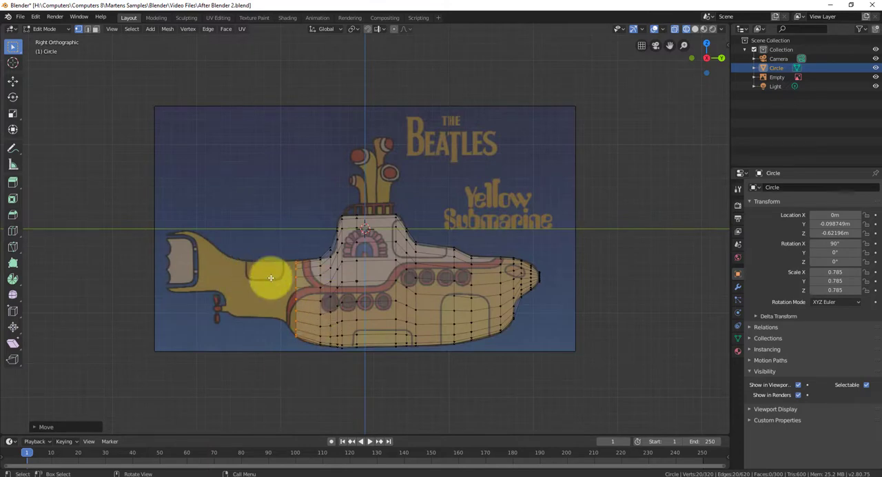
Extrude the ring about 0.21 m rearward and 0.12 m up, scaling it to about 0.8 where the tail boom begins
key("g")
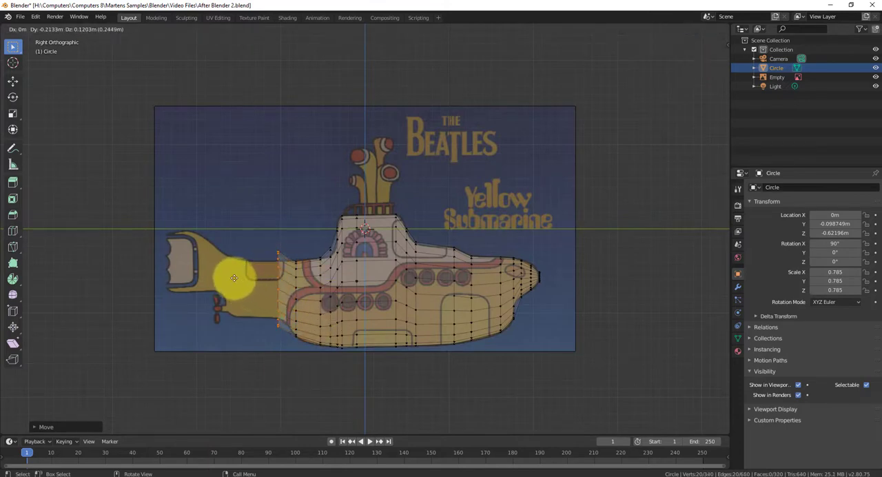
left_click(234, 278)
key("s")
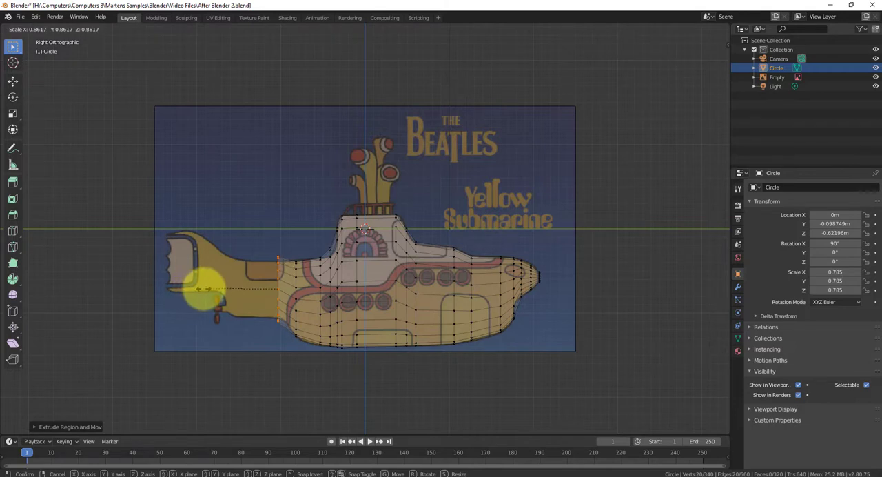
left_click(212, 291)
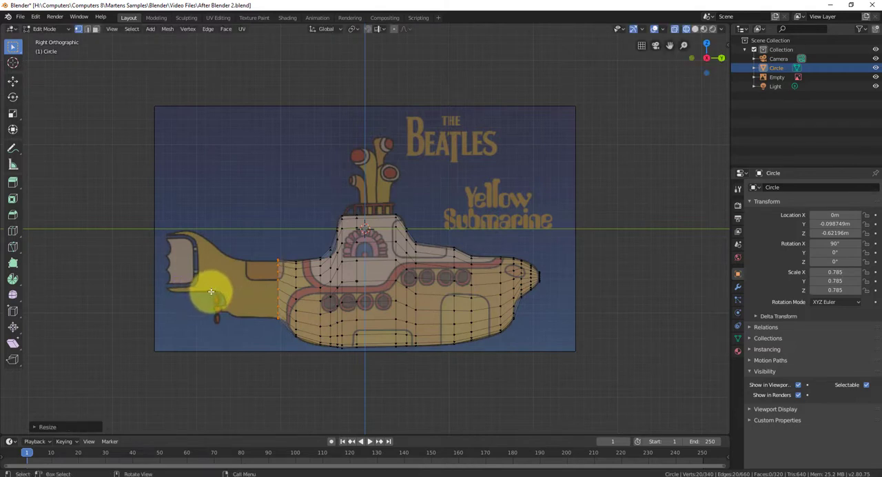
Extrude the ring about 0.46 m rearward along the tail boom and scale it down slightly to fit the outline
key("e")
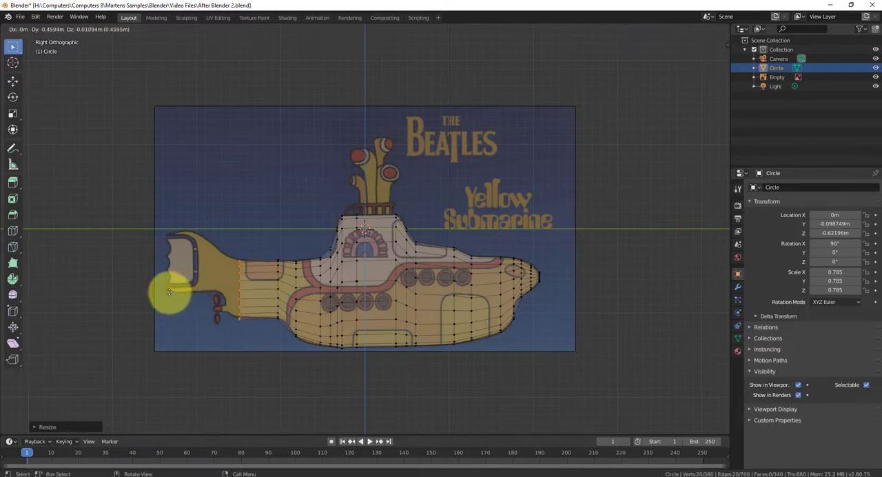
left_click(169, 292)
key("s")
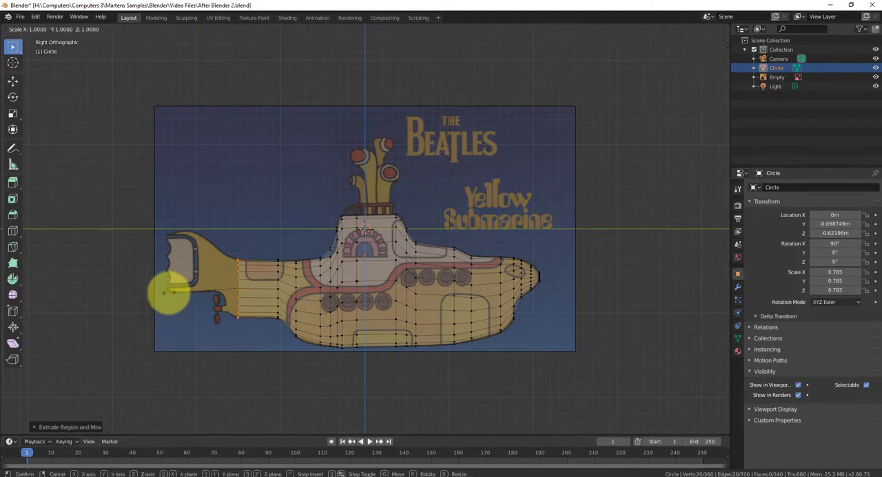
left_click(172, 293)
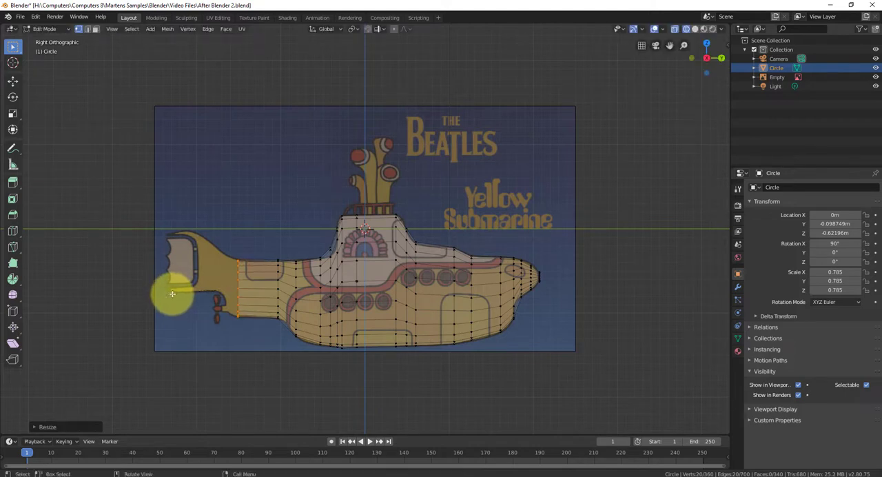
Extrude a ring about 0.15 m rearward and 0.12 m up, scale it to about 0.9, and nudge it about 0.02 m forward and down
key("e")
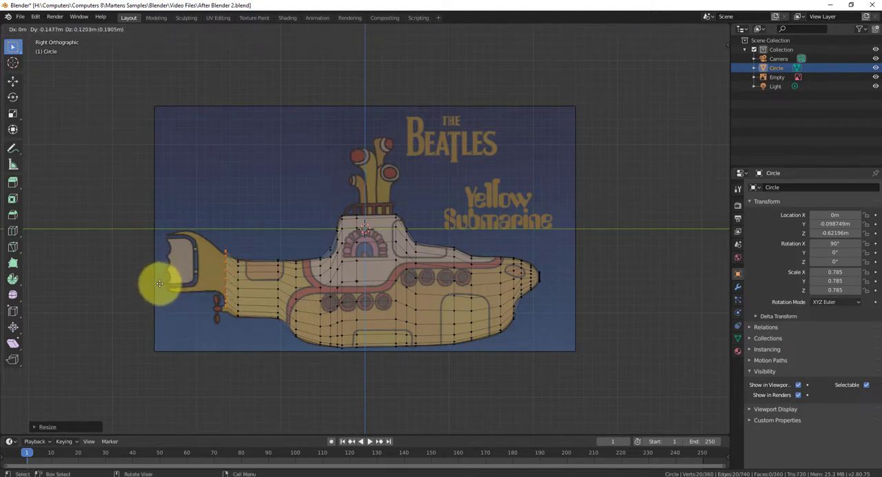
left_click(159, 283)
key("s")
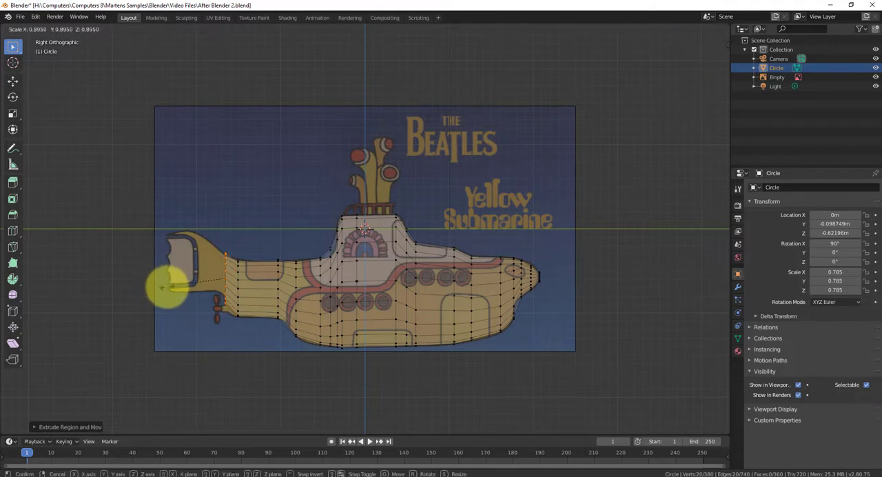
left_click(162, 287)
key("g")
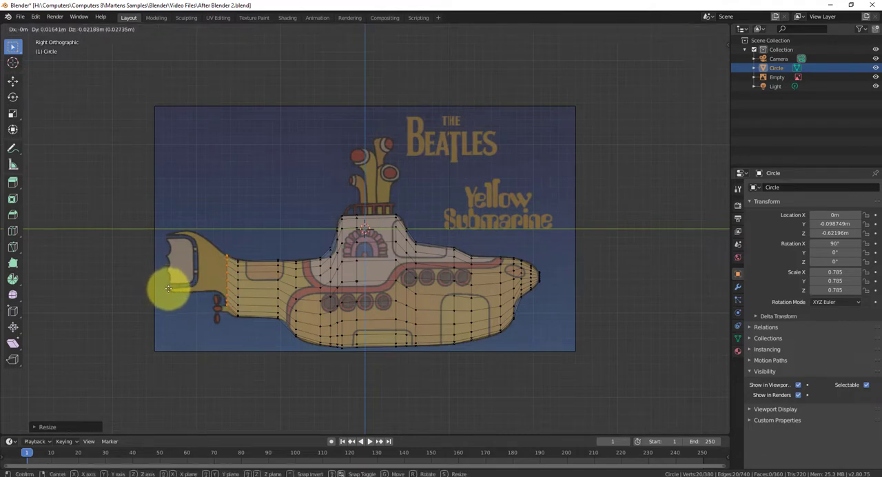
left_click(169, 289)
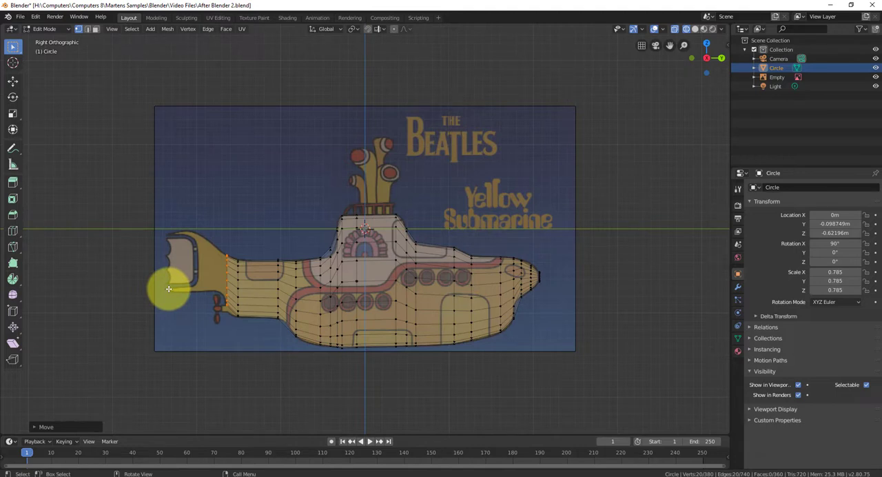
Extrude another ring about 0.13 m rearward and upward above the propeller, shrink it slightly, and shift it slightly forward and down
key("g")
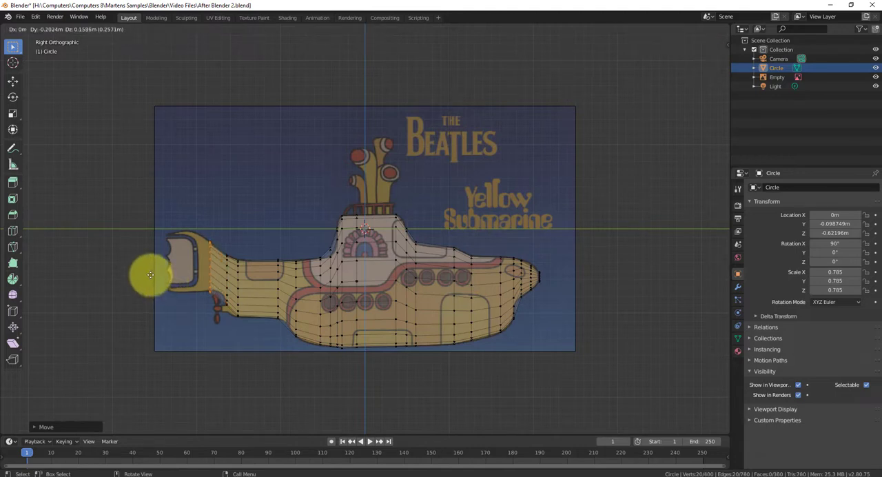
left_click(157, 274)
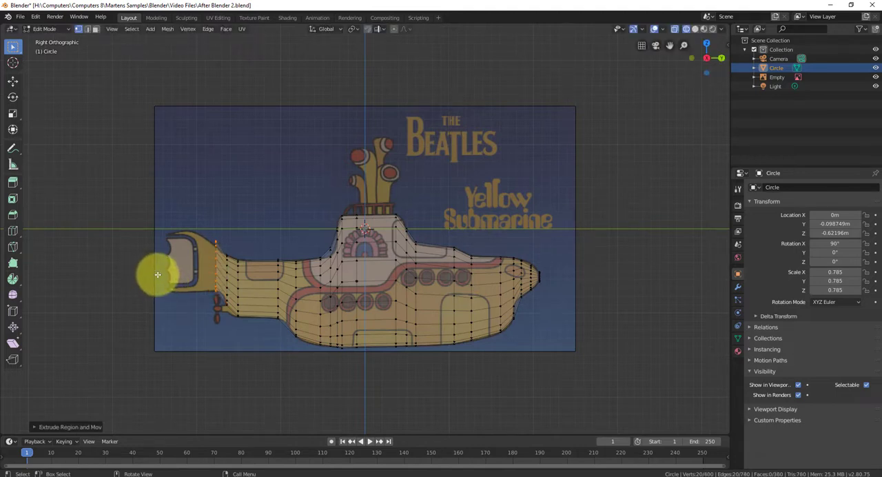
key("s")
left_click(165, 278)
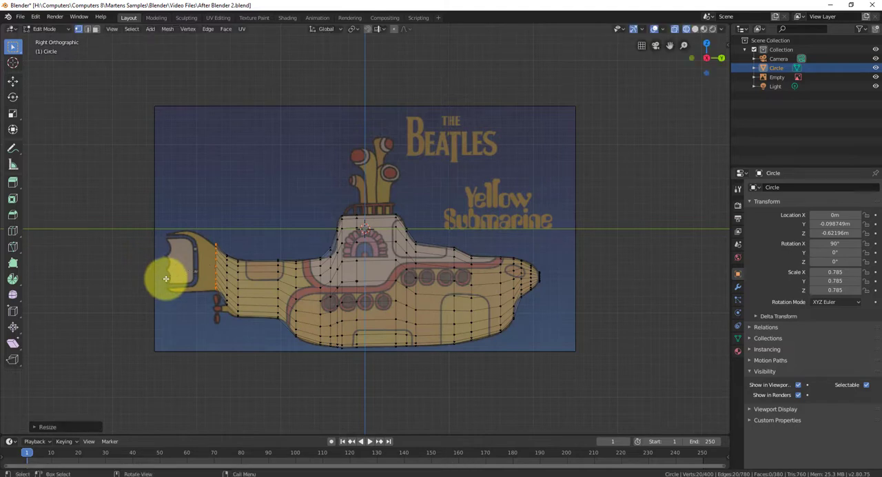
key("g")
left_click(168, 283)
Extrude the ring about 0.2 m rearward and 0.09 m up, enlarging it to match the flaring tail outline
key("g")
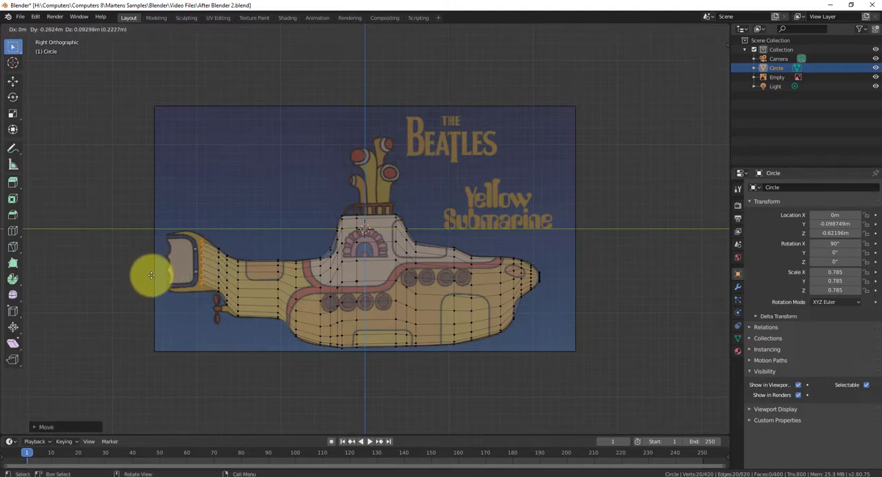
left_click(152, 275)
key("s")
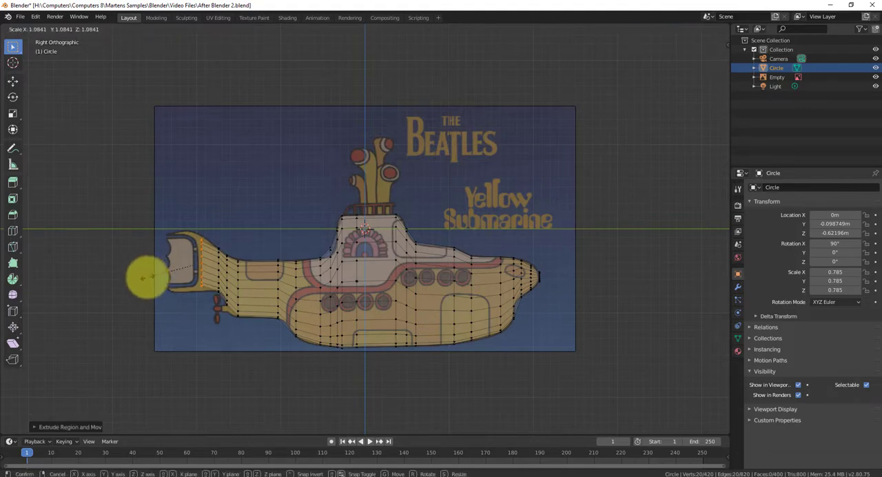
left_click(138, 280)
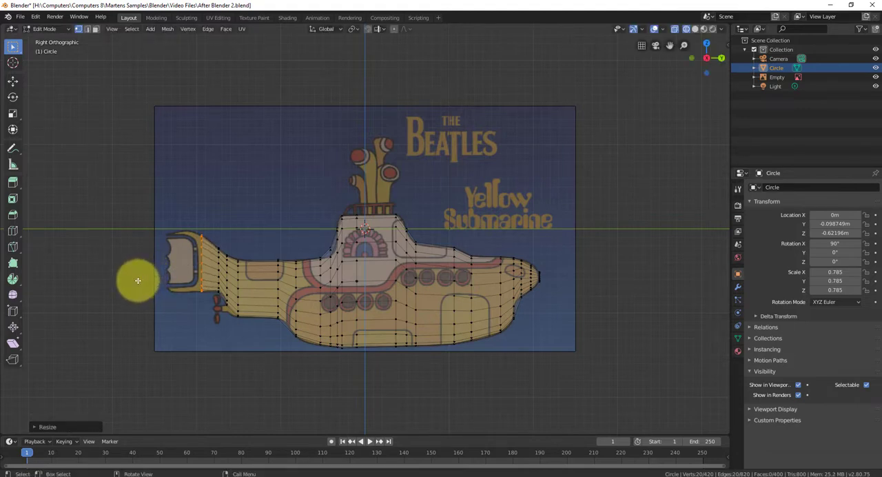
Extrude the ring about 0.14 m rearward into the tail fin area and scale it to about 1.1
key("g")
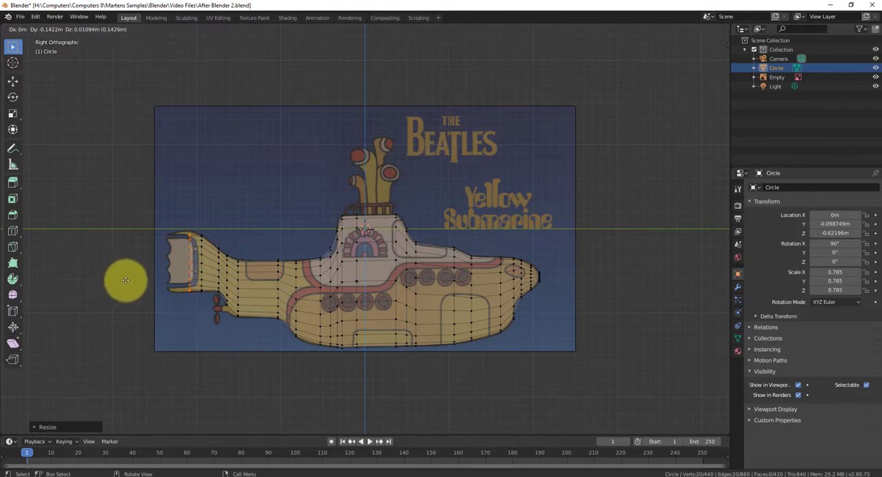
left_click(126, 280)
key("s")
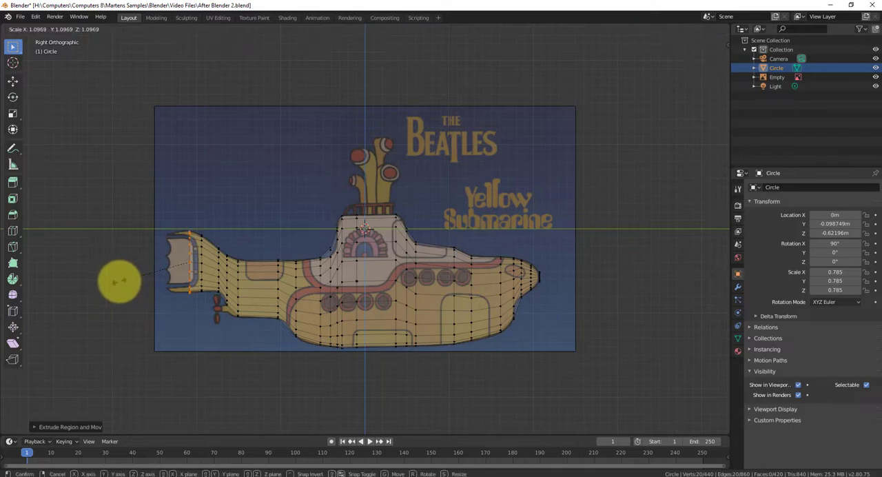
left_click(119, 279)
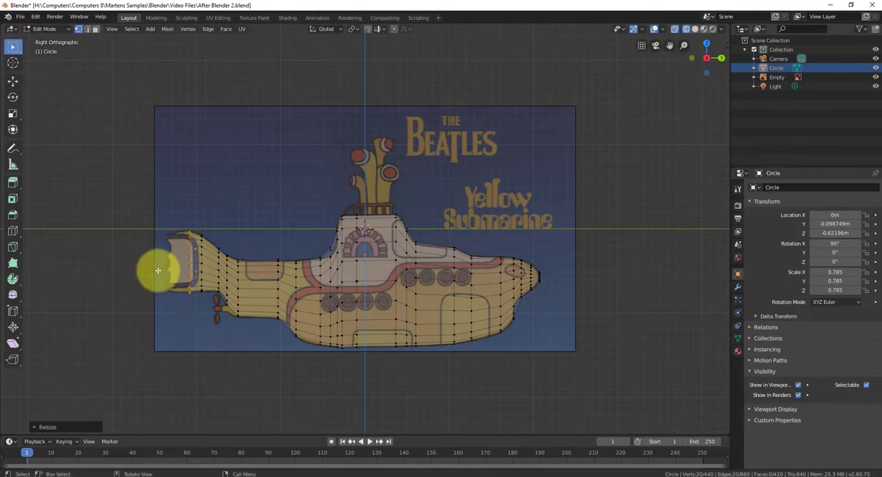
Extrude the ring about 0.25 m rearward to the tail's end edge and scale it to about 0.91
key("e")
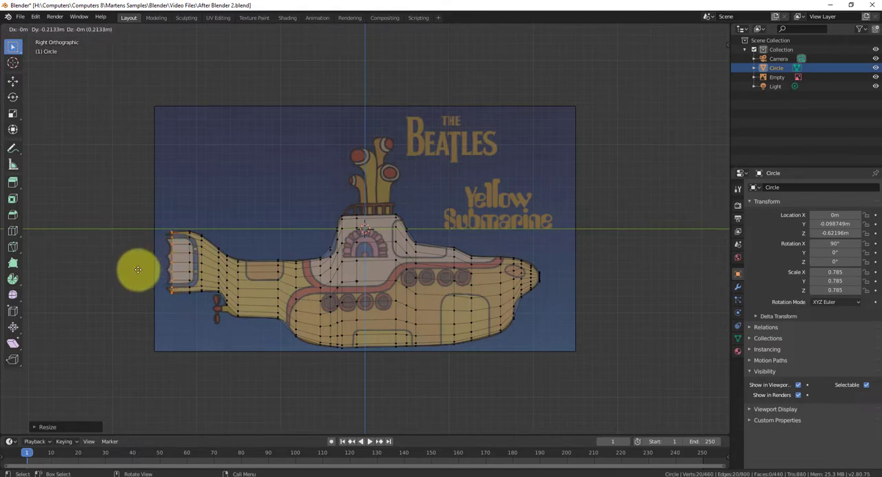
left_click(135, 270)
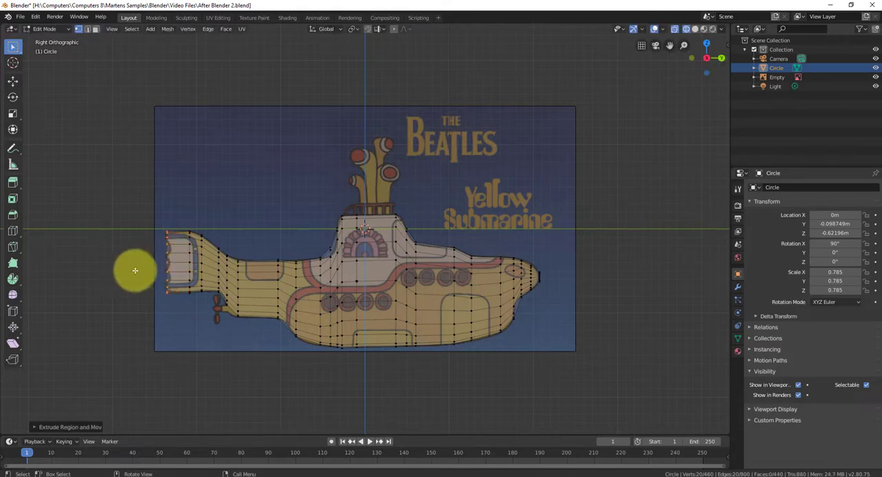
key("s")
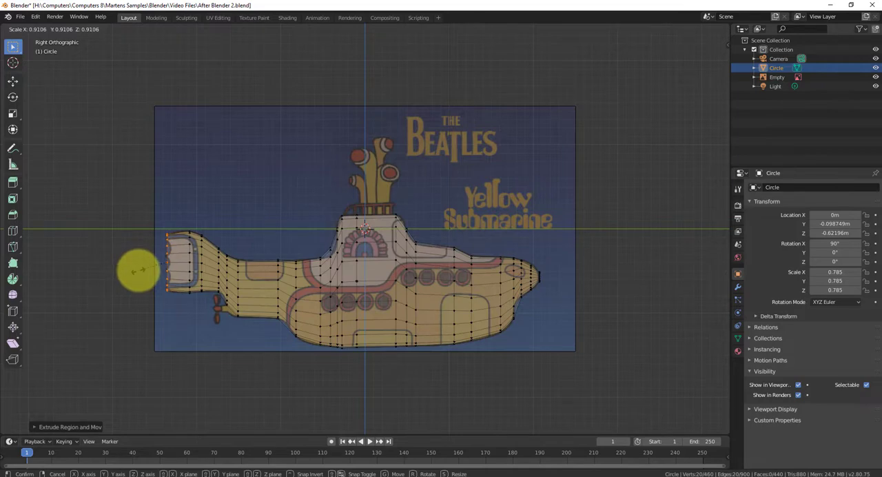
left_click(138, 270)
Examine the whole hull mesh and the open tail end from angled views and in close-up against the reference image
middle_click_drag(276, 310, 295, 311)
key("KP_3")
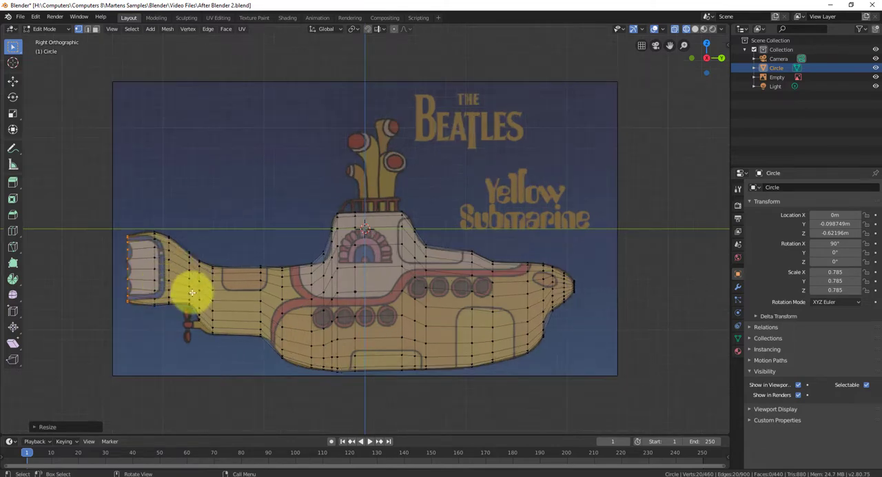
middle_click_drag(158, 301, 185, 288)
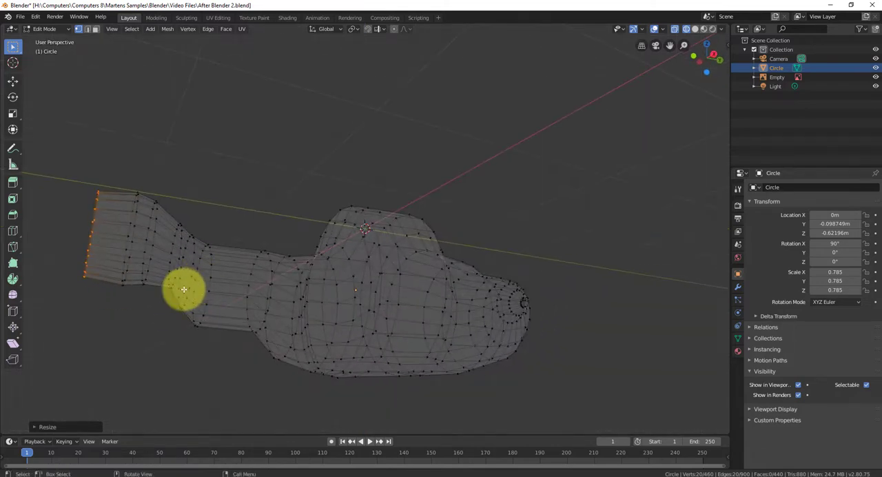
key("KP_3")
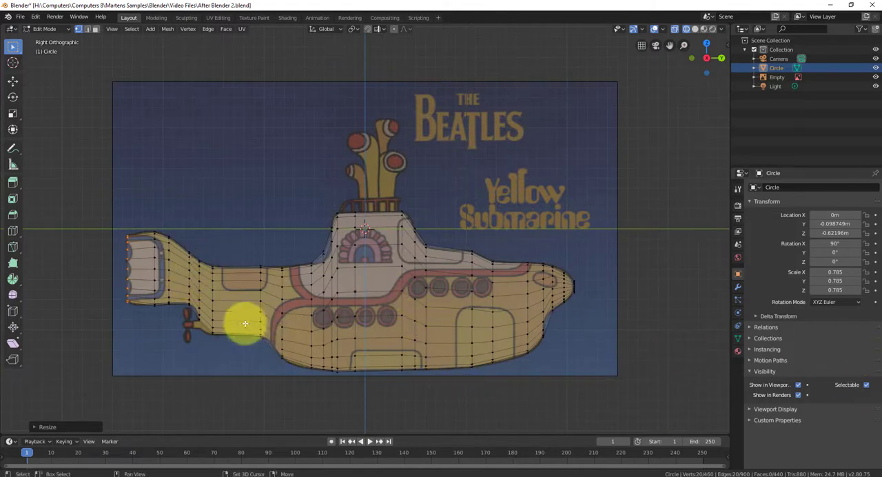
middle_click_drag(156, 315, 336, 292, "shift")
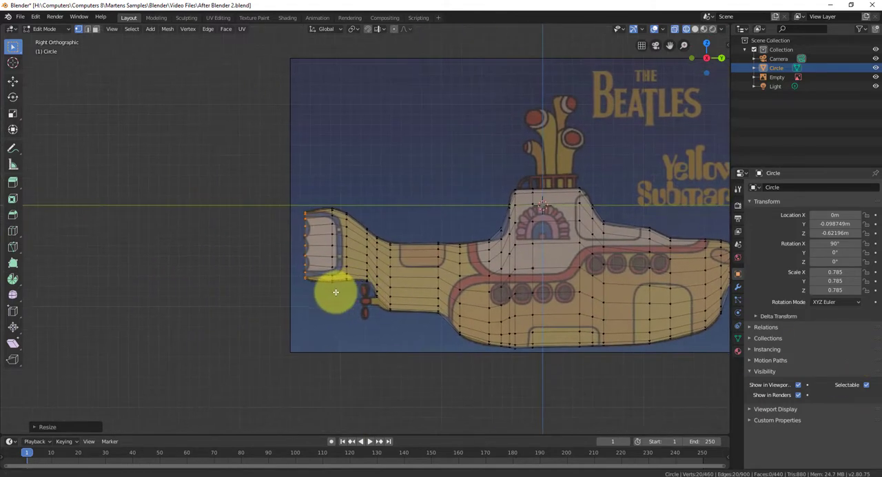
scroll(374, 250, "up", 3)
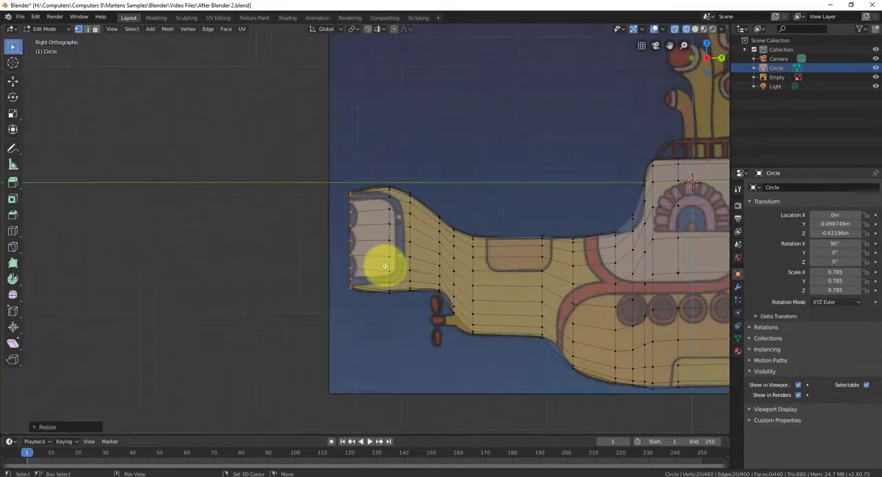
middle_click_drag(385, 266, 331, 266, "shift")
scroll(331, 263, "up", 1)
scroll(375, 264, "up", 2)
key("KP_3")
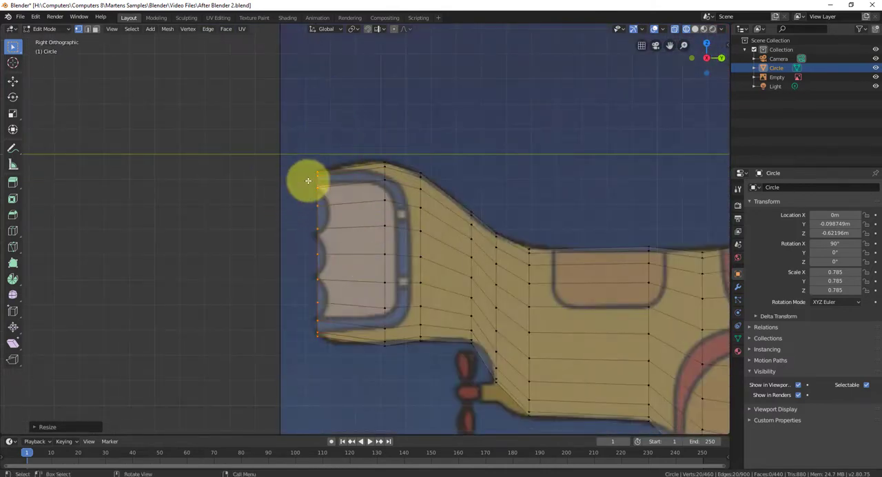
middle_click_drag(329, 309, 292, 292)
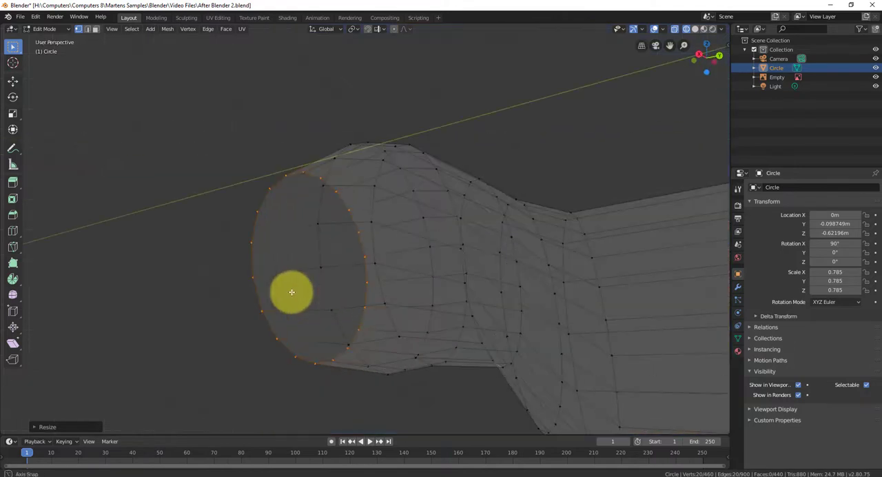
key("KP_3")
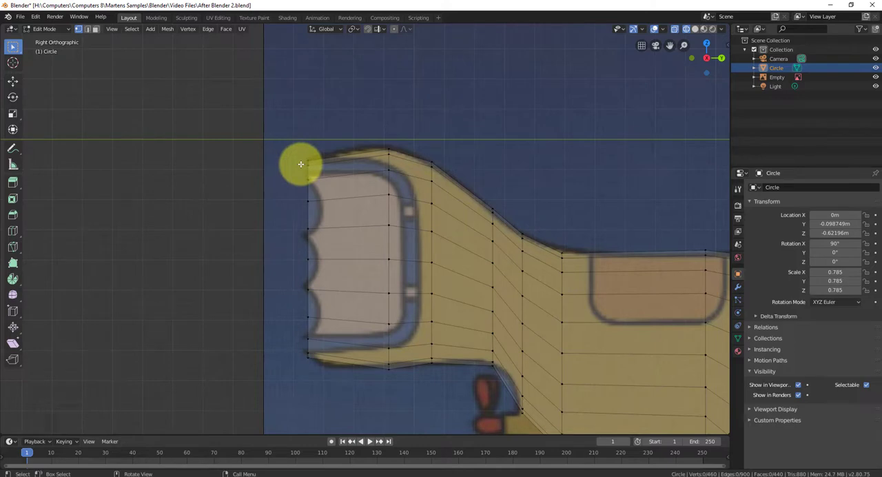
Try to move the tail end ring's middle vertices, excluding those at the upper and lower tips, about 0.24 m forward
key("b")
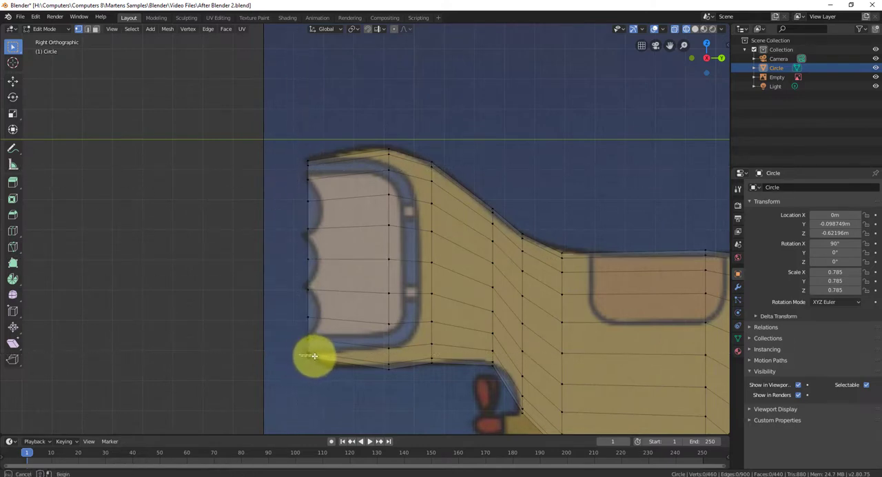
left_click_drag(300, 355, 314, 163)
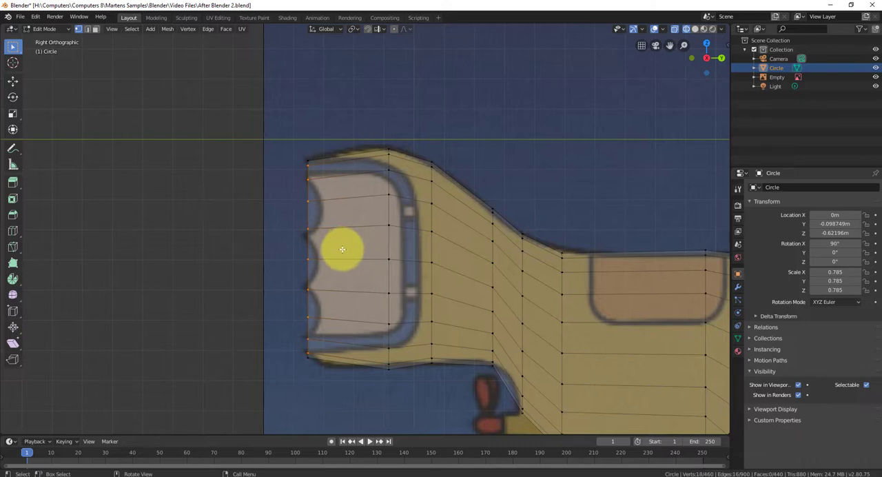
key("g")
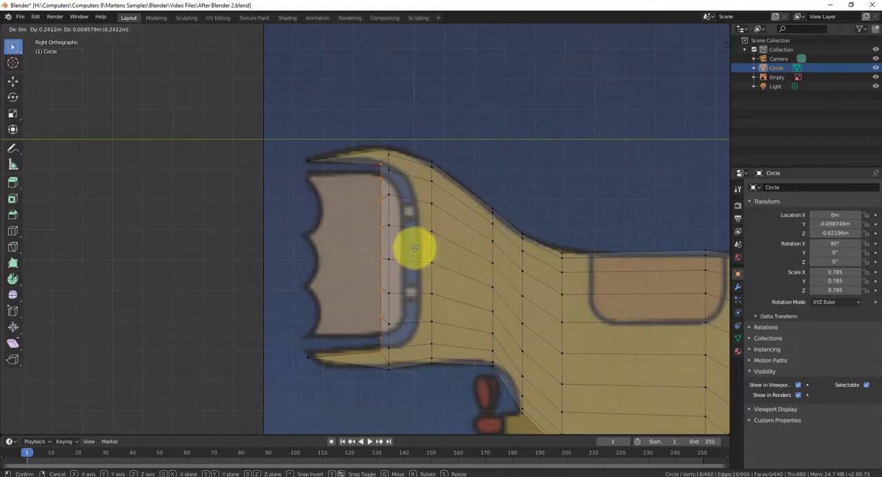
left_click(415, 248)
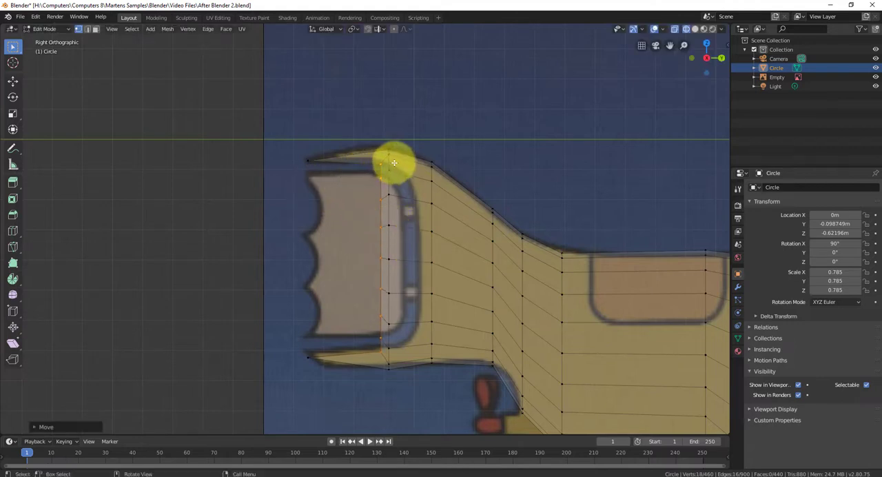
Try to move the middle vertices of the second-to-last tail ring about 0.11 m forward, past the fin's front outline
left_click_drag(396, 163, 388, 355)
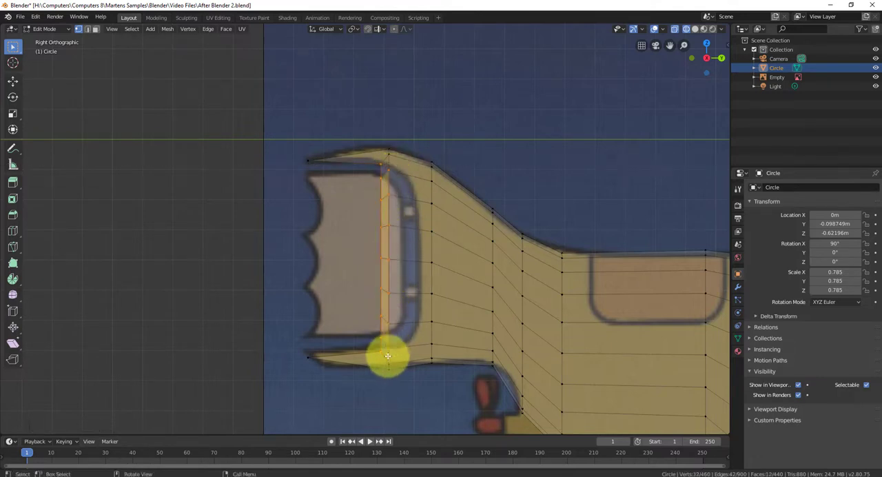
left_click(231, 248)
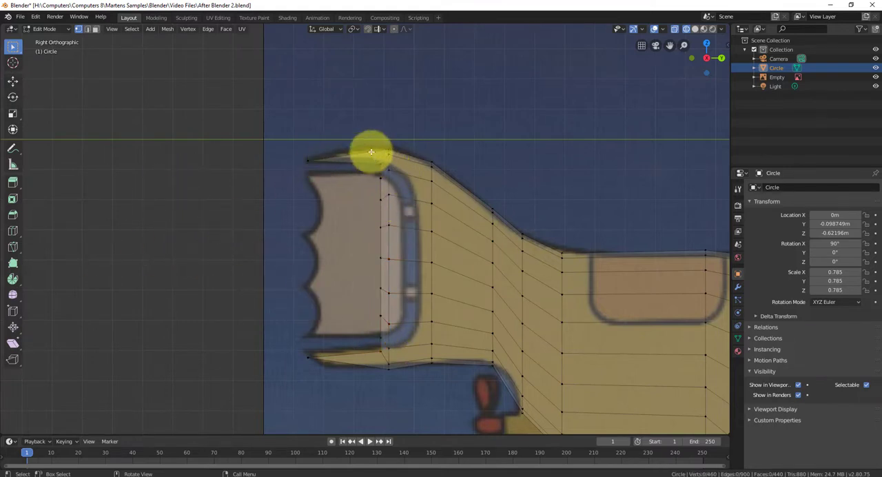
left_click_drag(398, 165, 384, 355)
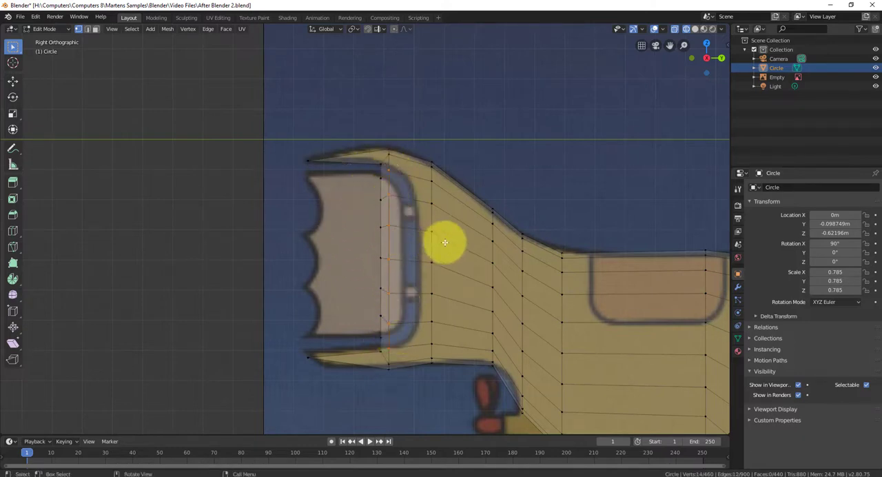
key("g")
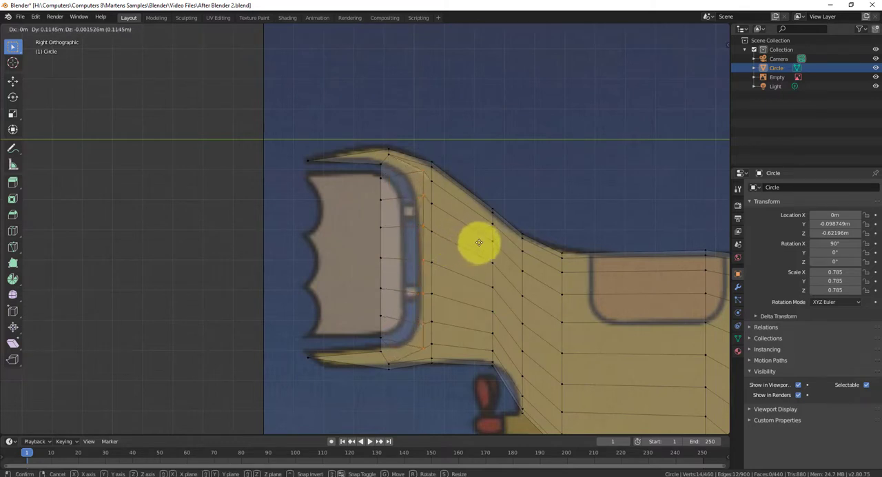
left_click(481, 244)
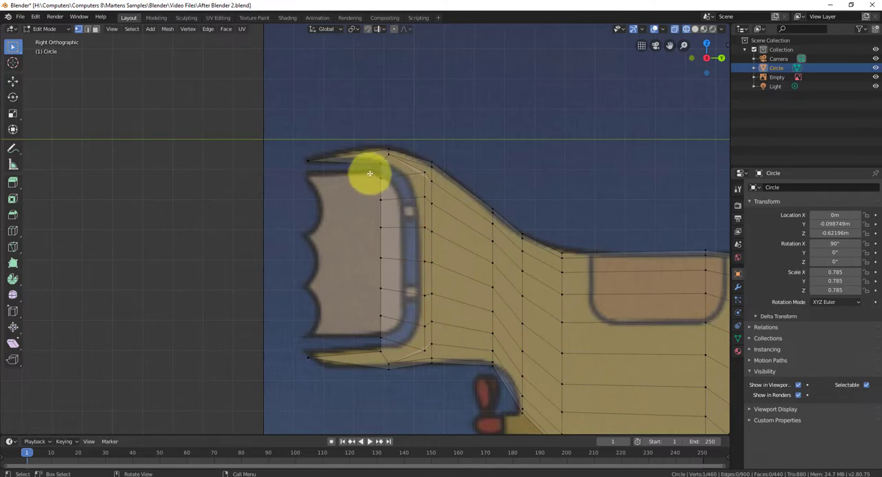
Try to move the end ring's middle vertices, excluding the outermost pairs, forward onto the gap in front of the fin
left_click_drag(370, 173, 397, 345)
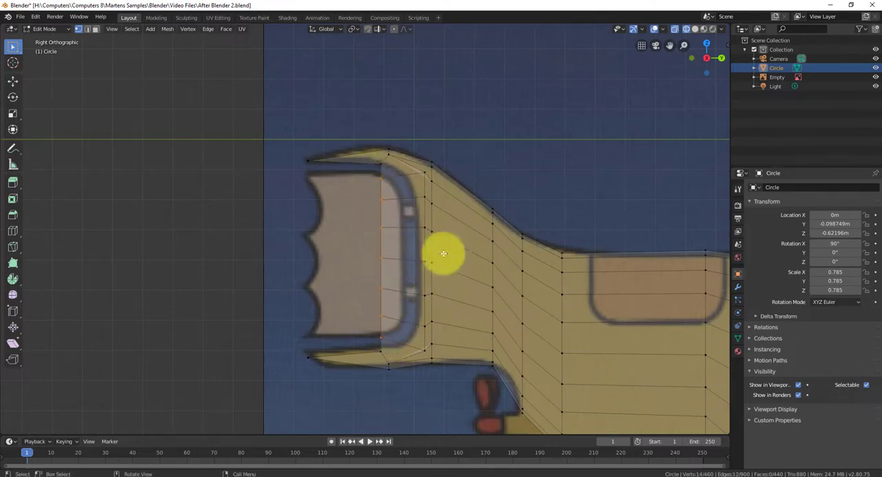
key("g")
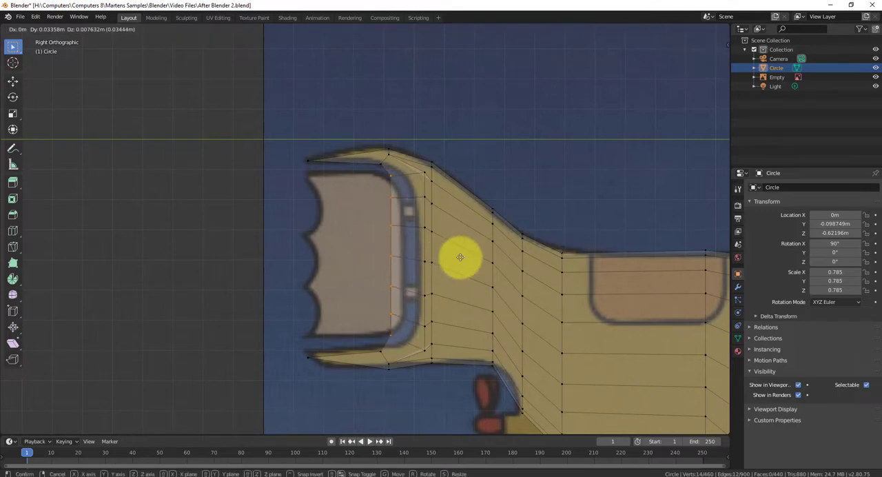
left_click(474, 257)
Check the tail notch in angled and side views, and undo the forward moves of the tail's middle vertices
scroll(482, 254, "down", 3)
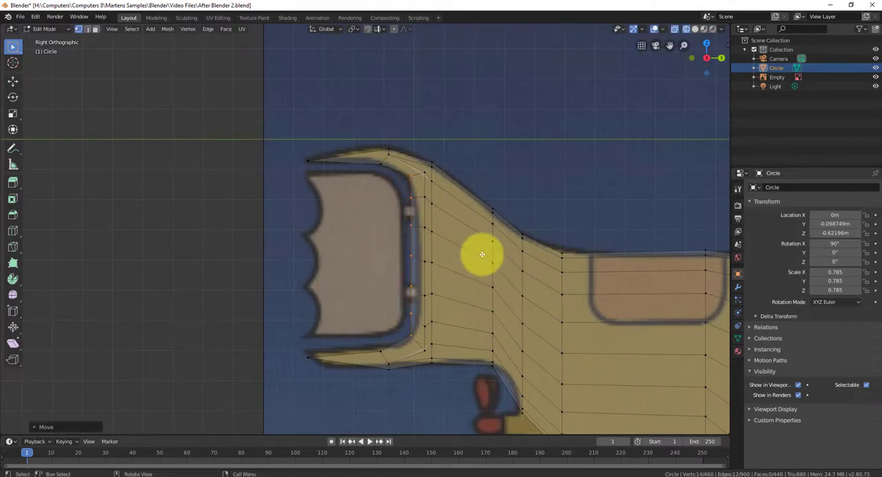
scroll(484, 257, "down", 1)
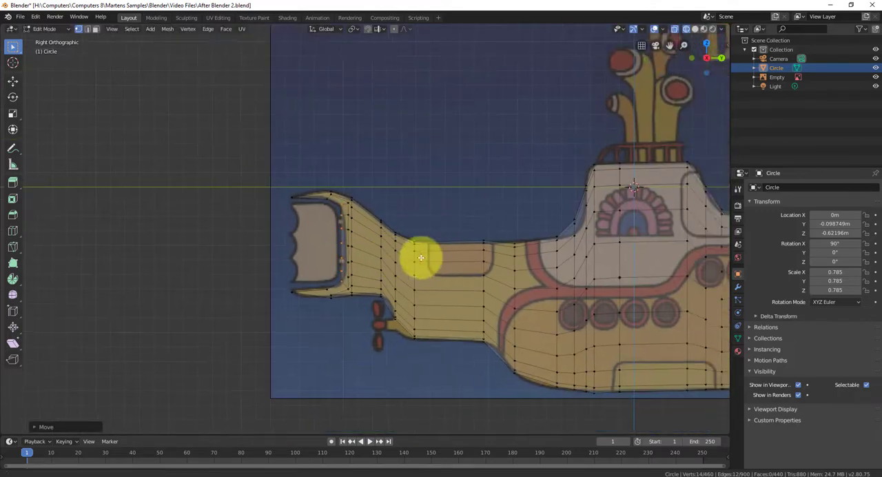
middle_click_drag(419, 254, 283, 321, "shift")
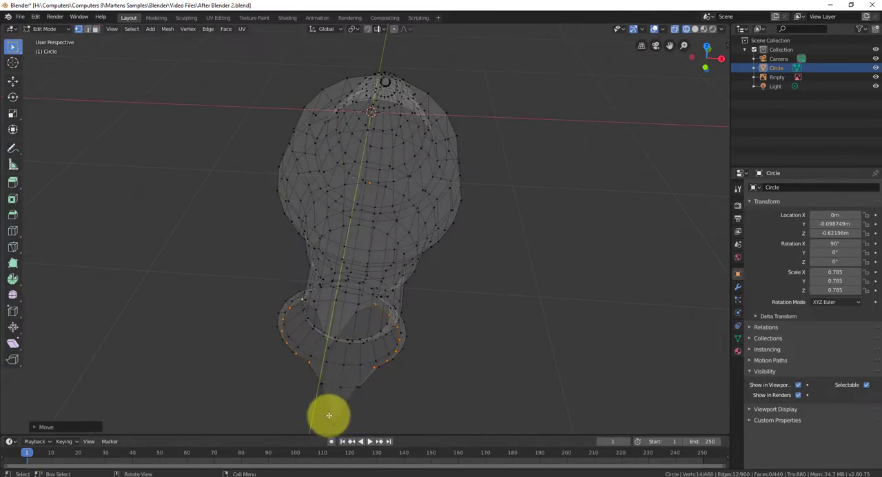
middle_click_drag(370, 360, 252, 325)
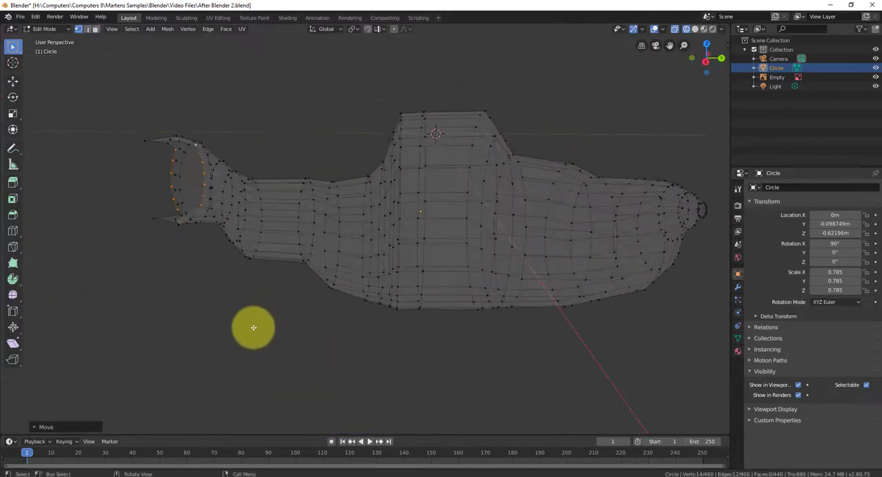
key("KP_3")
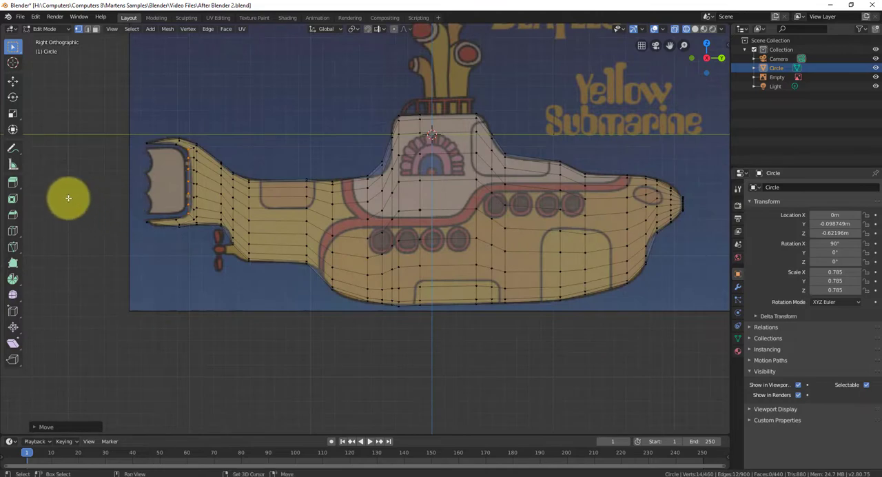
middle_click_drag(171, 227, 344, 250, "shift")
scroll(356, 188, "up", 4)
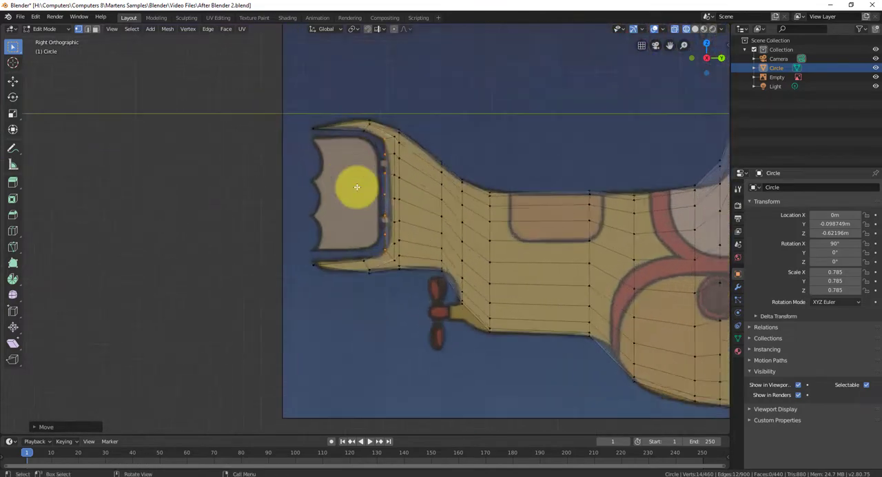
key("ctrl+z")
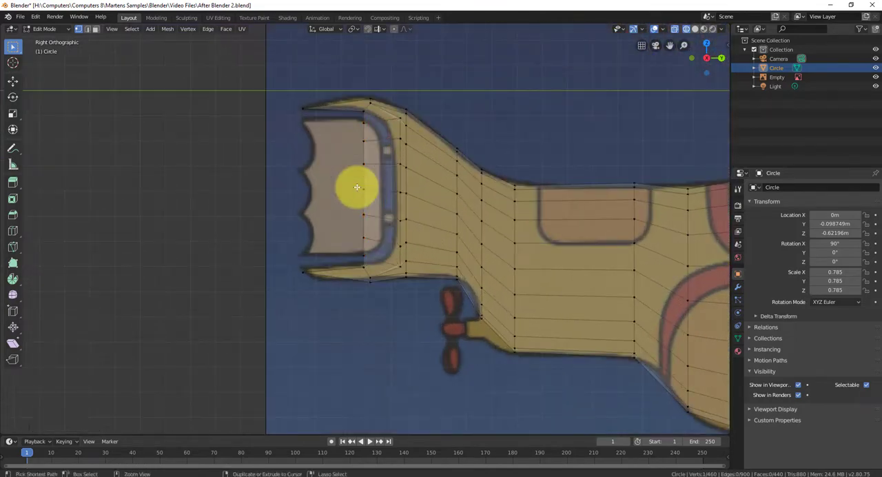
key("ctrl+z")
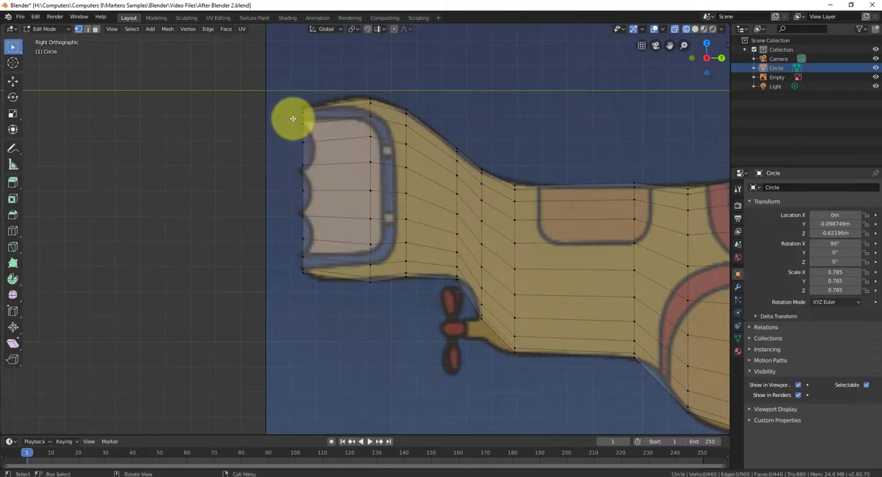
Move the tail end ring's middle vertices, excluding the two rows at each tip, about 0.23 m forward
left_click_drag(291, 121, 316, 262)
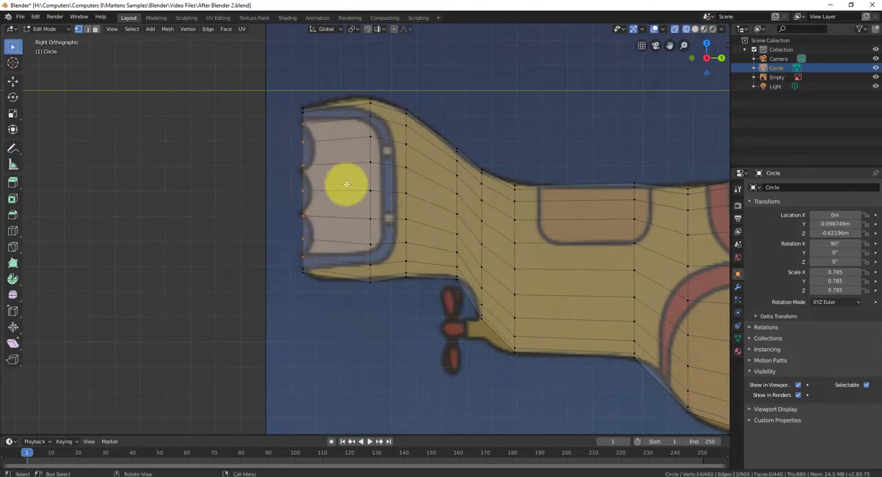
key("g")
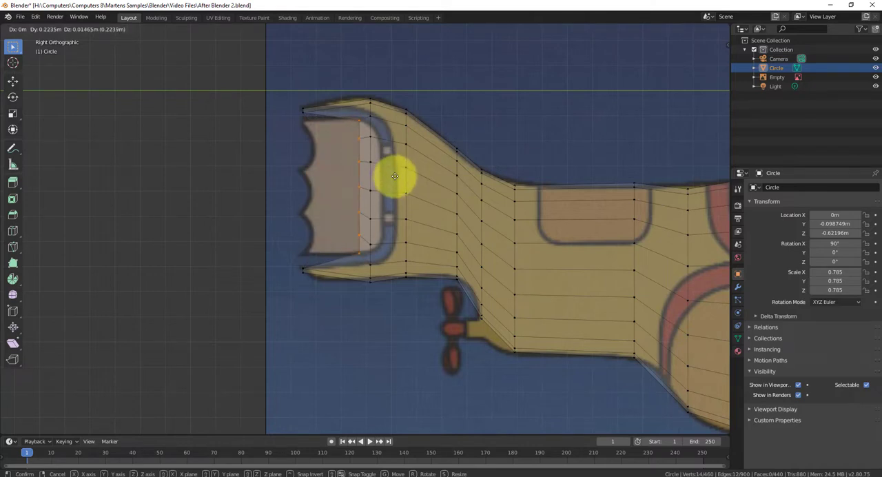
left_click(398, 175)
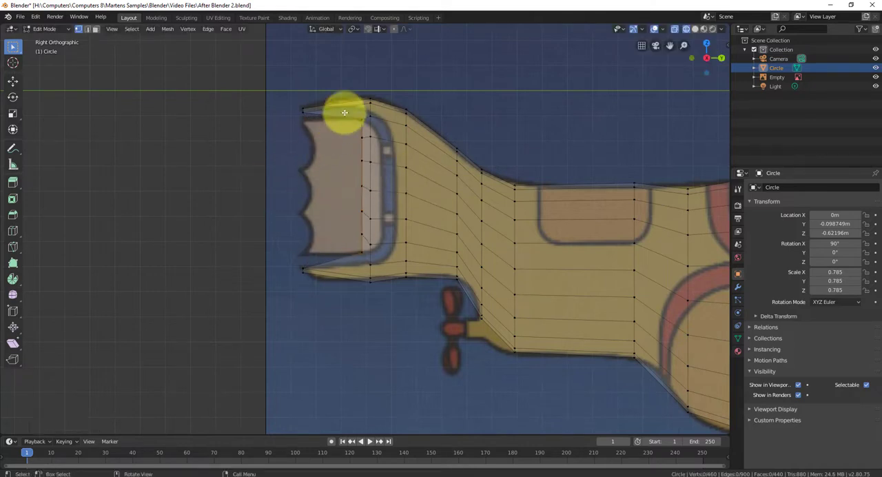
Move the middle vertices of the last two tail rings together about 0.09 m forward, into the gap ahead of the fin
left_click_drag(350, 110, 388, 269)
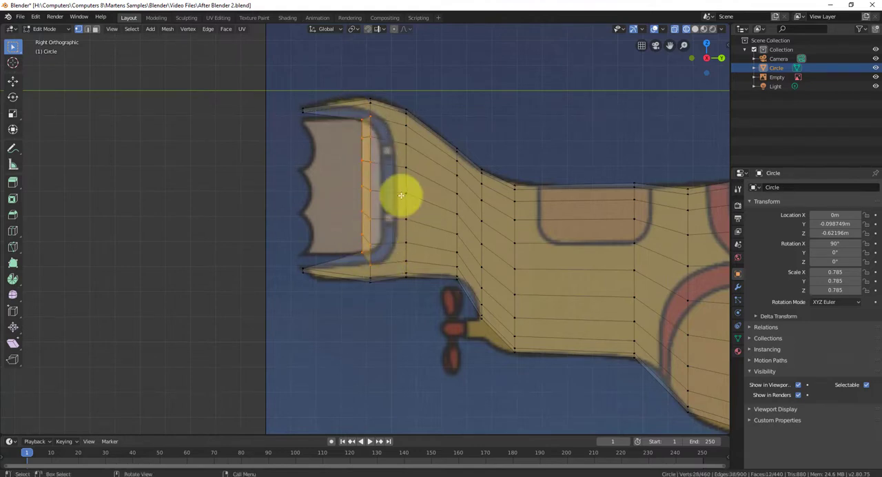
key("g")
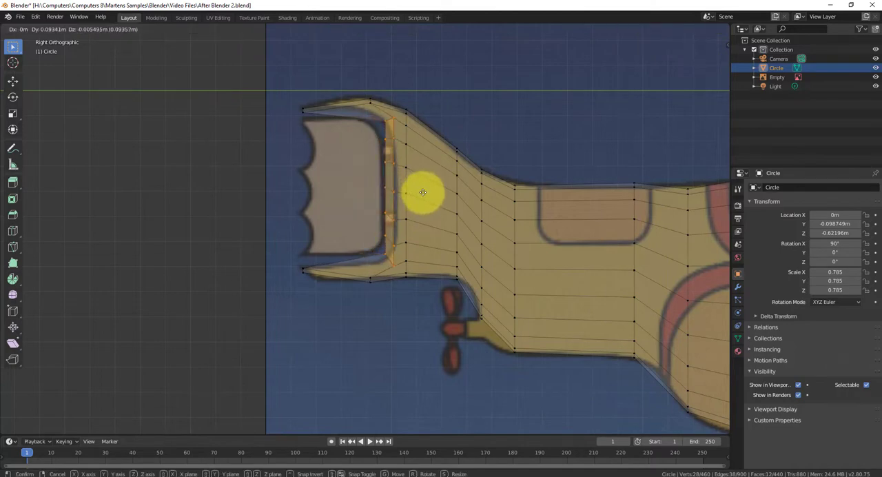
left_click(422, 192)
Examine the notched tail opening from angled views and against the side reference image, with all vertices deselected
middle_click_drag(404, 191, 374, 230)
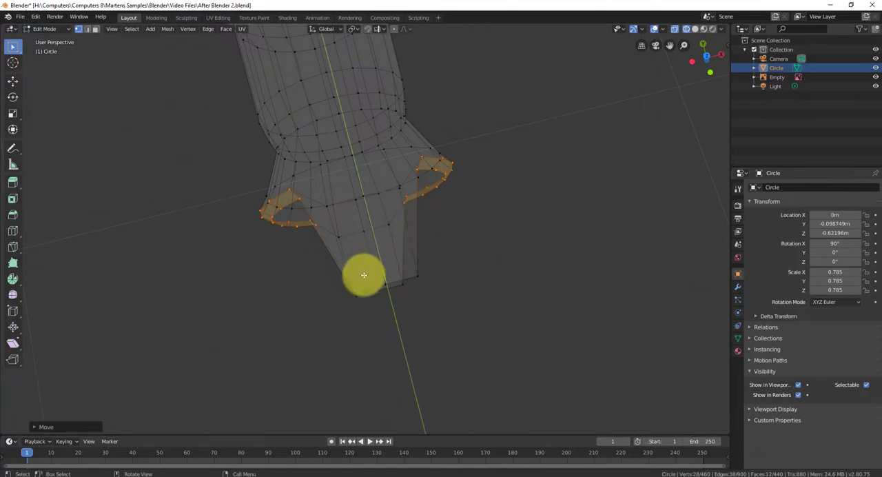
middle_click_drag(372, 278, 263, 180)
key("KP_3")
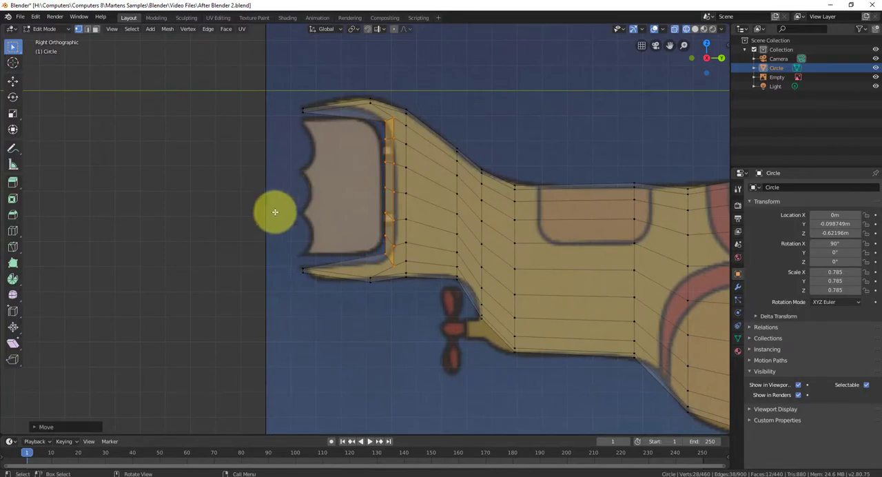
left_click(347, 197)
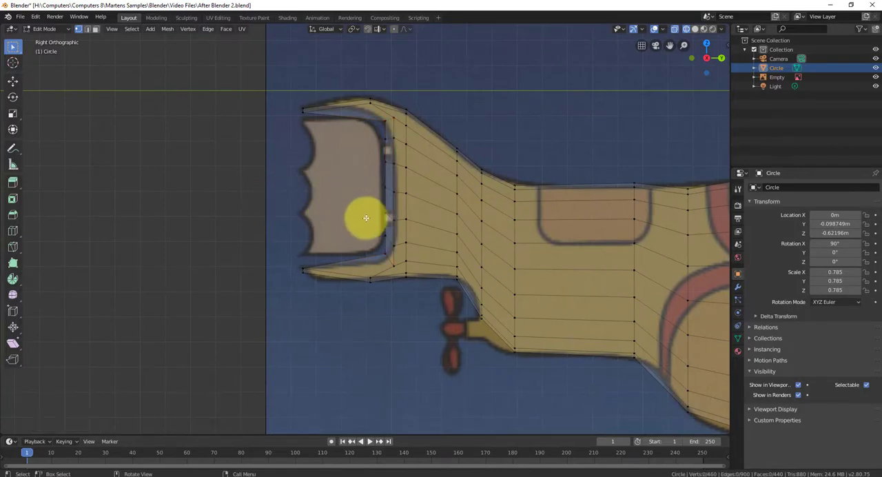
scroll(394, 213, "down", 1)
middle_click_drag(542, 243, 490, 243)
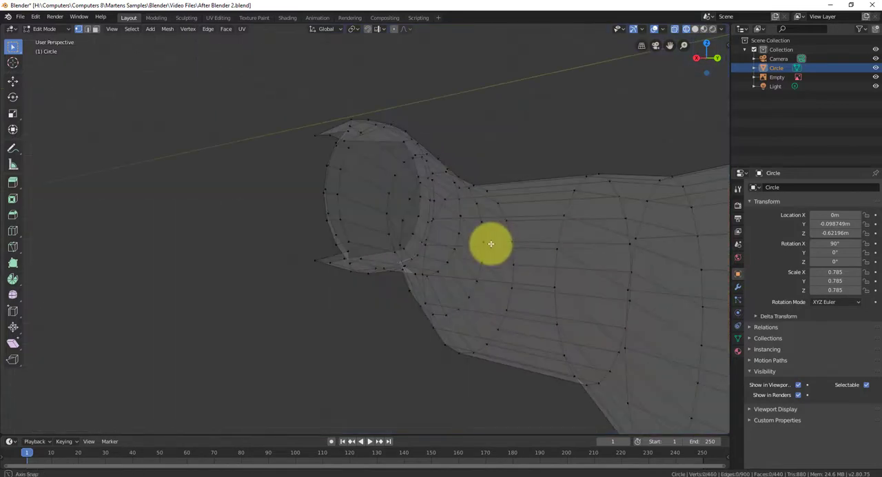
key("KP_3")
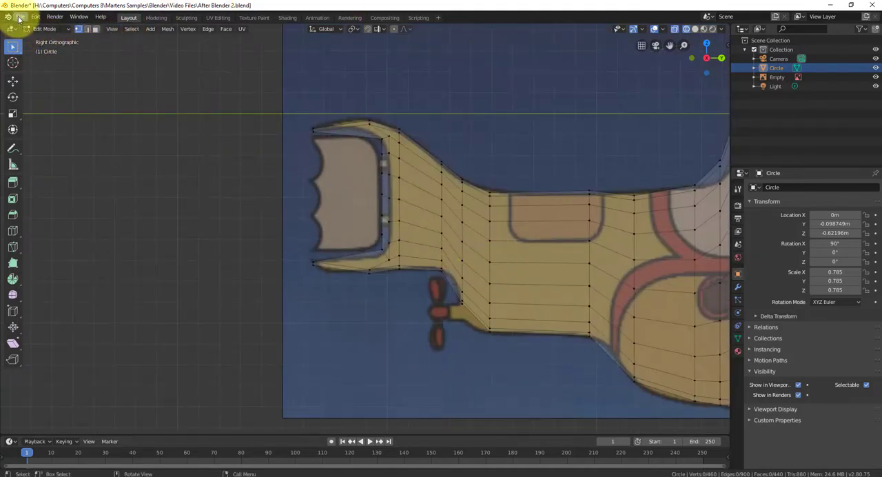
Start saving the project under a new name and expand the list of available drives in the file browser
left_click(20, 17)
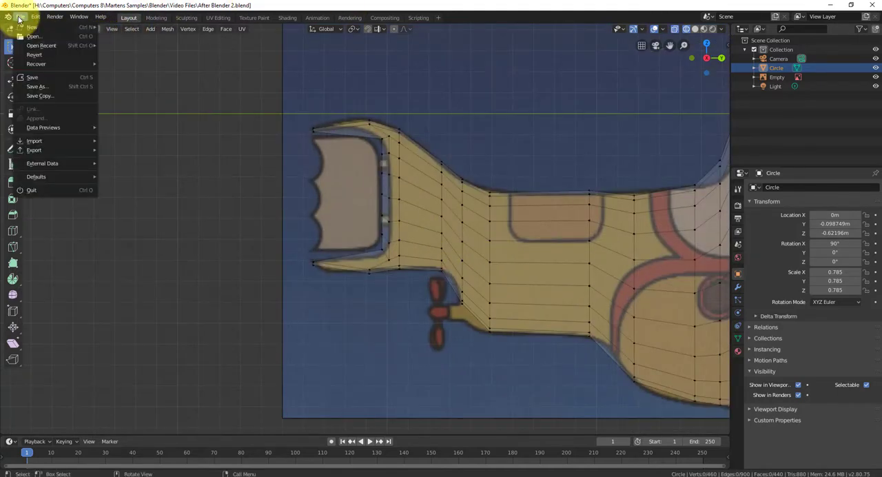
left_click(35, 88)
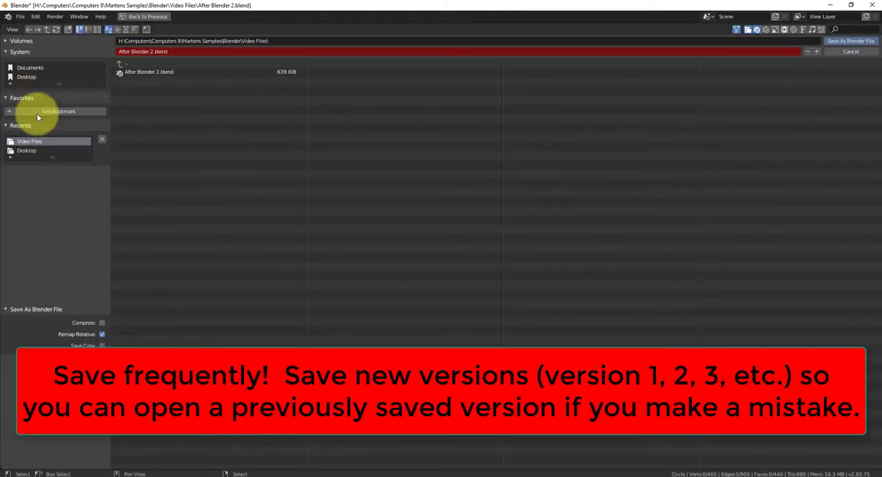
left_click(7, 41)
left_click(7, 42)
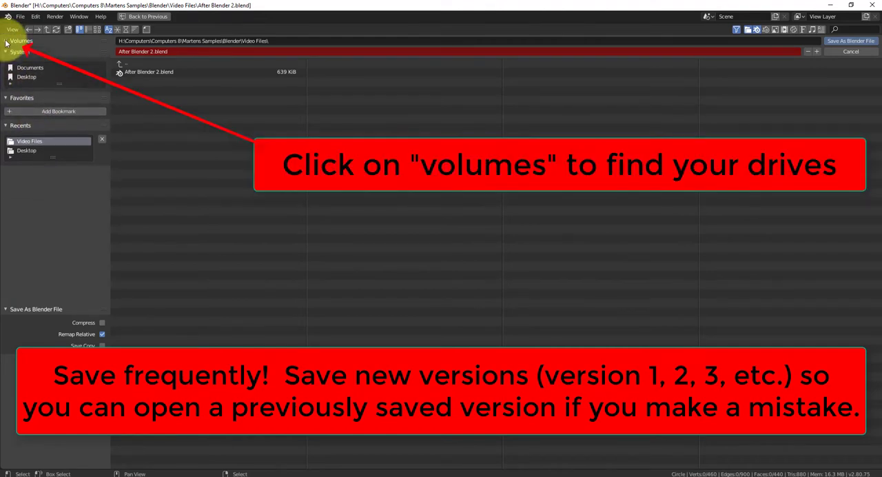
left_click(7, 42)
left_click(7, 42)
left_click(7, 43)
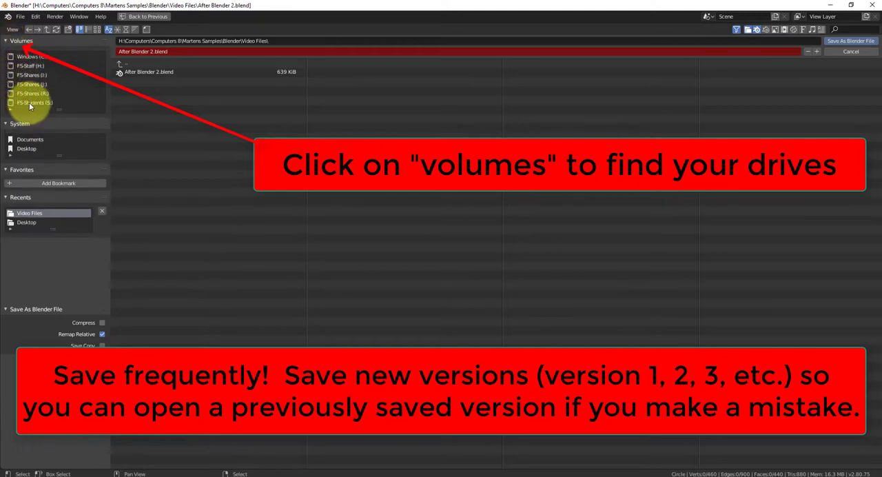
Browse from the H: drive through Computers, Computers 8, the samples folder and Blender to the Video Files folder
left_click(30, 66)
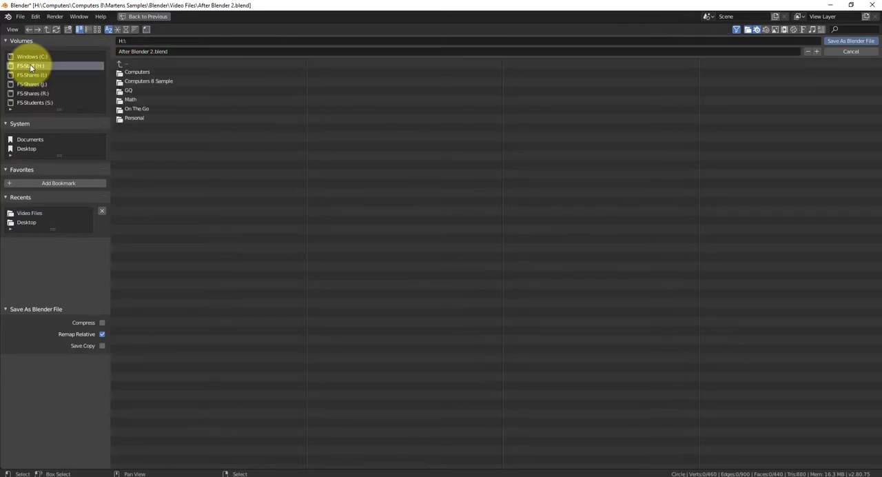
left_click(151, 71)
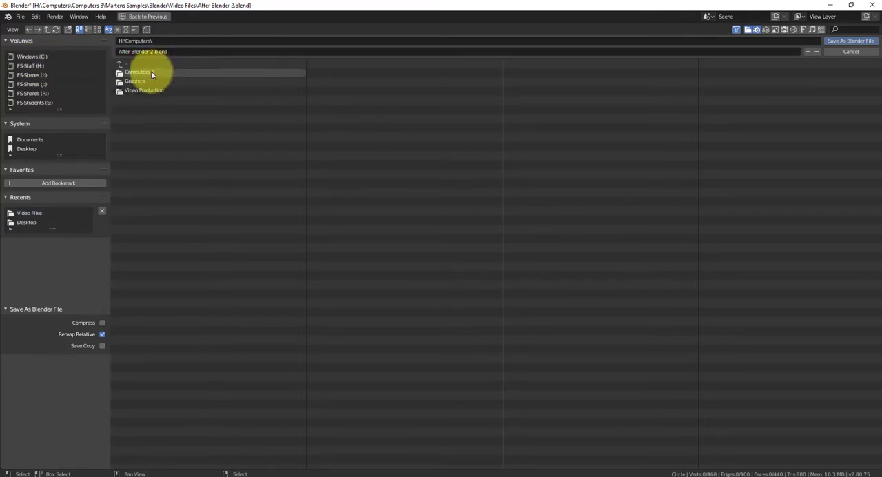
left_click(151, 72)
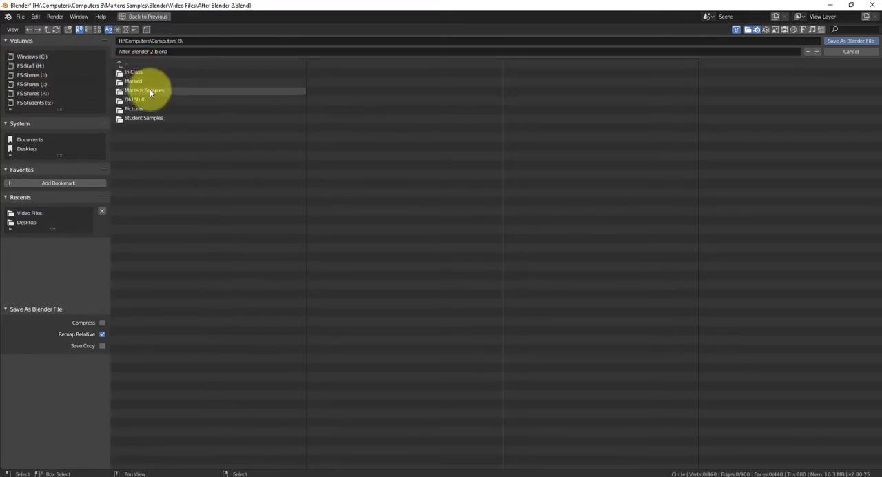
left_click(148, 91)
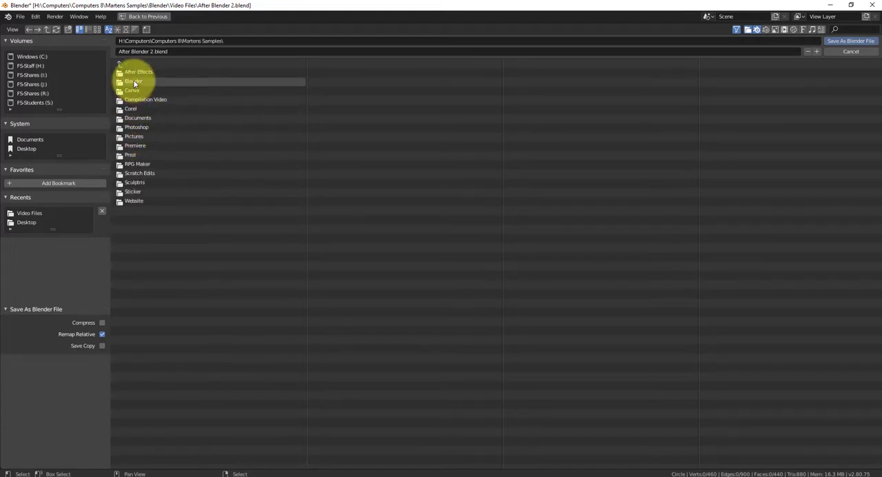
left_click(134, 82)
left_click(140, 91)
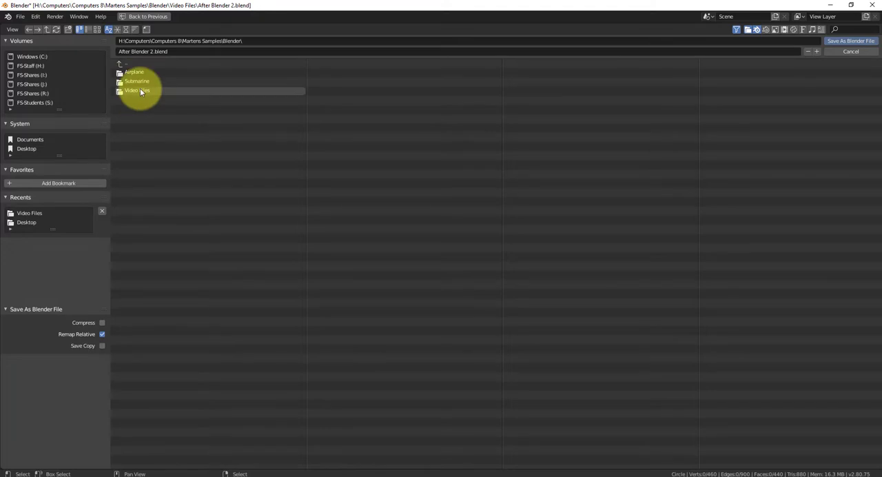
Name the file After Blender 3 and save it as a new version in the Video Files folder
left_click(174, 51)
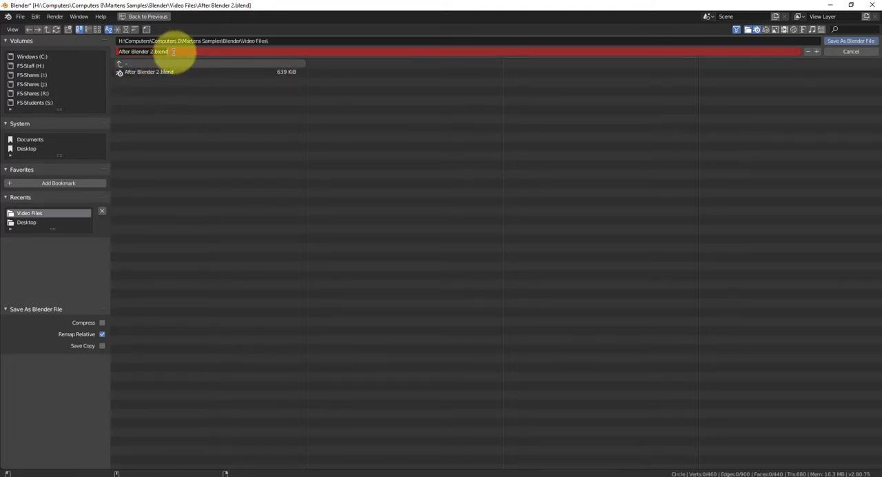
key("BackSpace")
type("After Blender")
type("3")
left_click(858, 42)
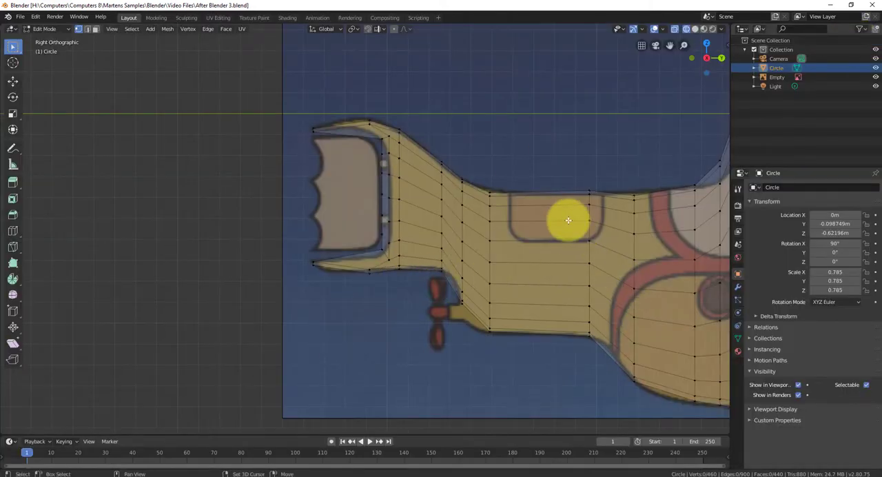
Rename the Circle mesh object to Sub Body and the Empty holding the background image to Reference
middle_click_drag(568, 220, 344, 220, "shift")
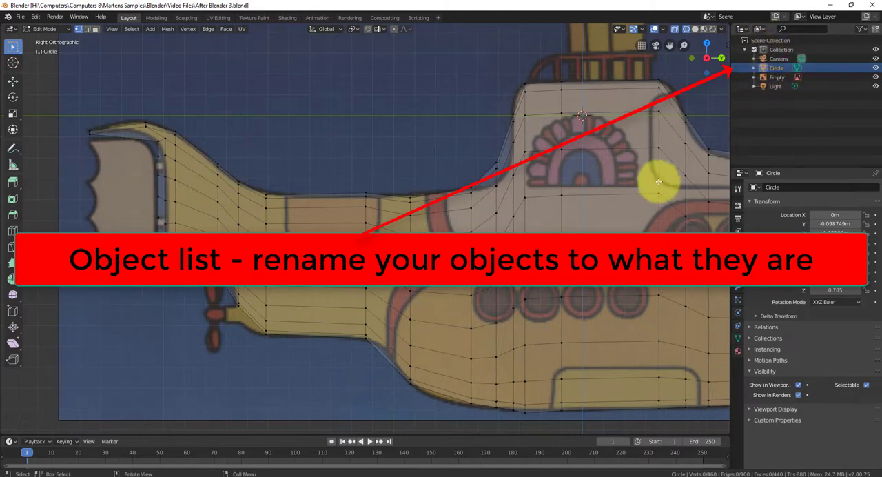
scroll(648, 188, "down", 3)
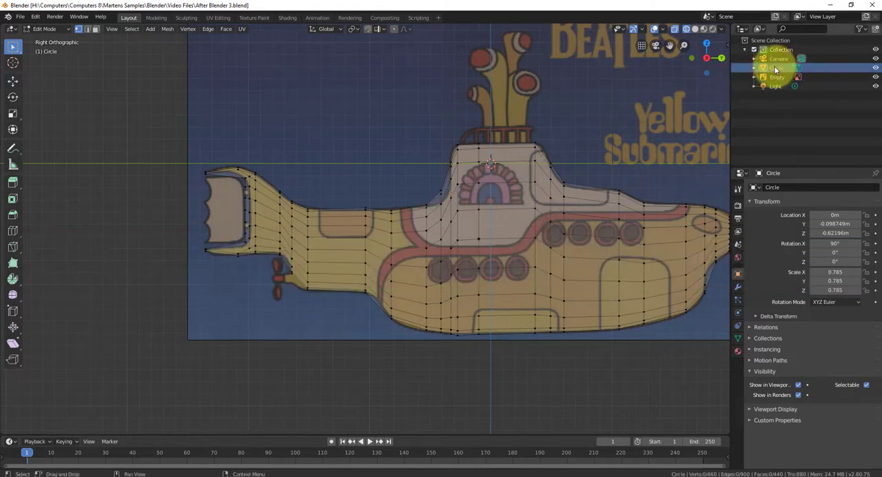
double_click(776, 67)
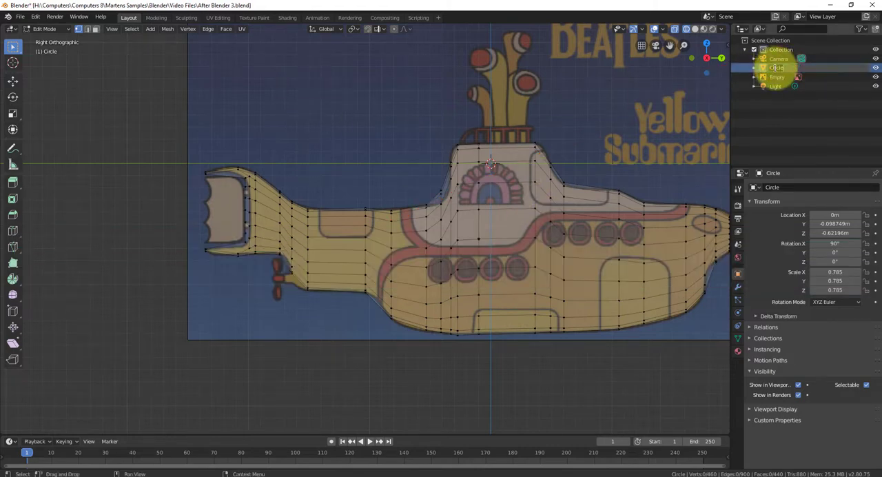
type("SubBody")
key("Return")
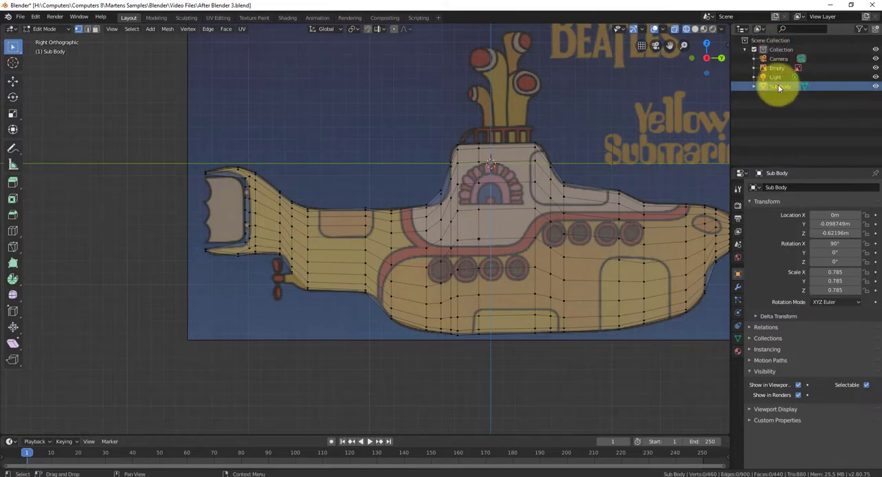
left_click(776, 66)
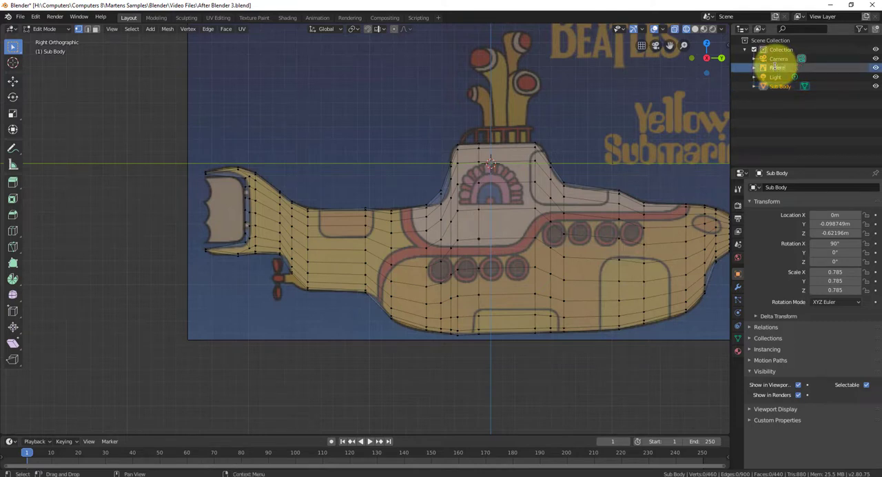
key("Return")
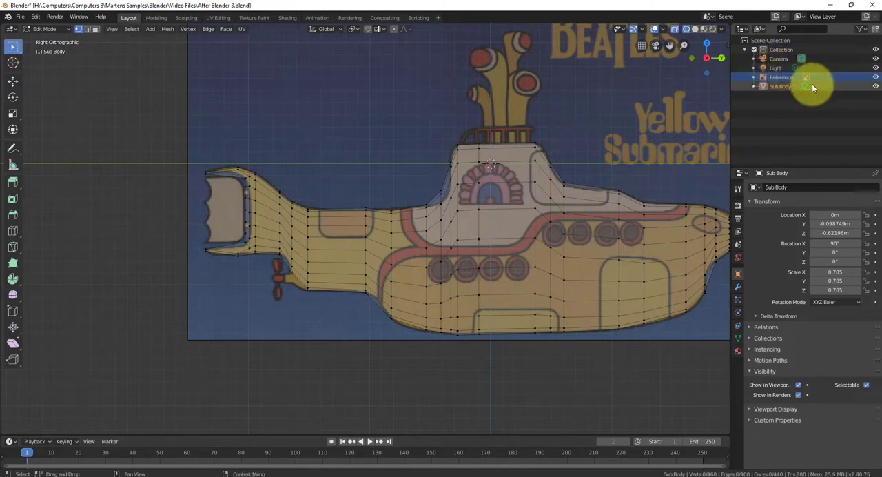